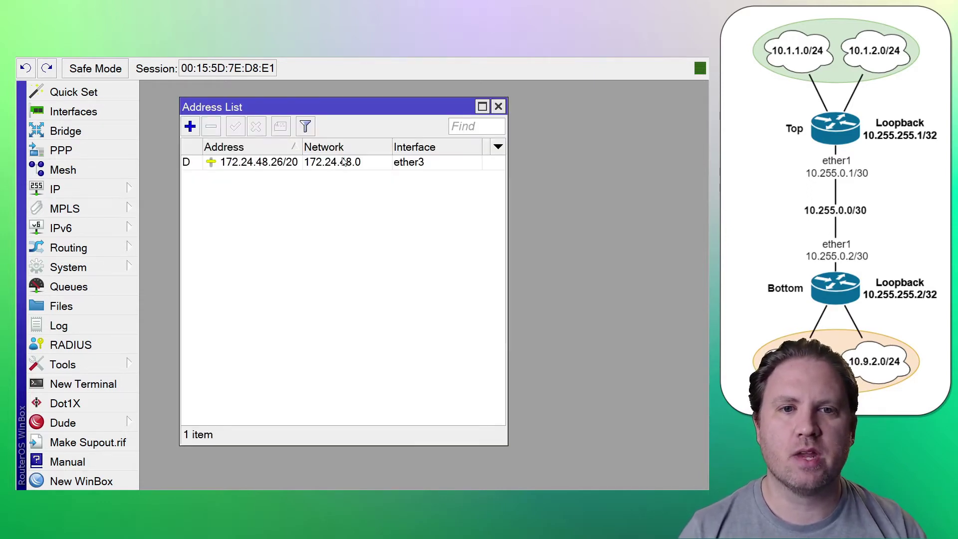
Add the address 10.1.1.1/24 on ether2 to the Top router.
{"action": "left_click", "coordinate": [334, 164]}
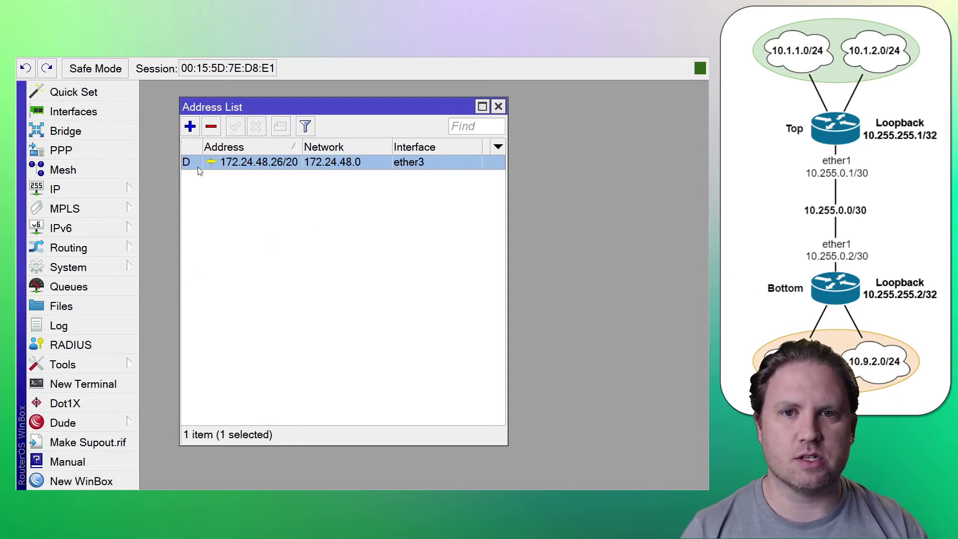
{"action": "left_click", "coordinate": [188, 130]}
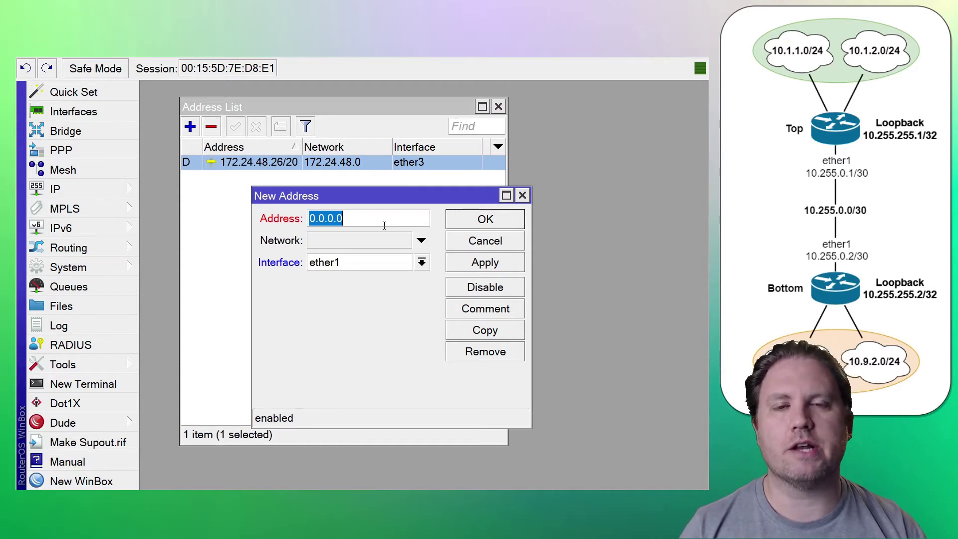
{"action": "left_click", "coordinate": [348, 266]}
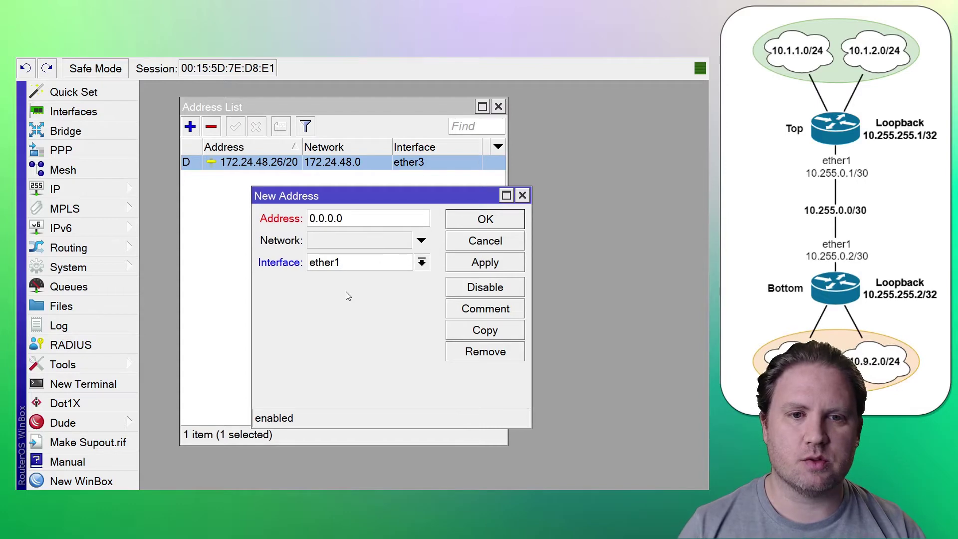
{"action": "key", "text": "Down"}
{"action": "left_click_drag", "start_coordinate": [355, 215], "coordinate": [287, 216]}
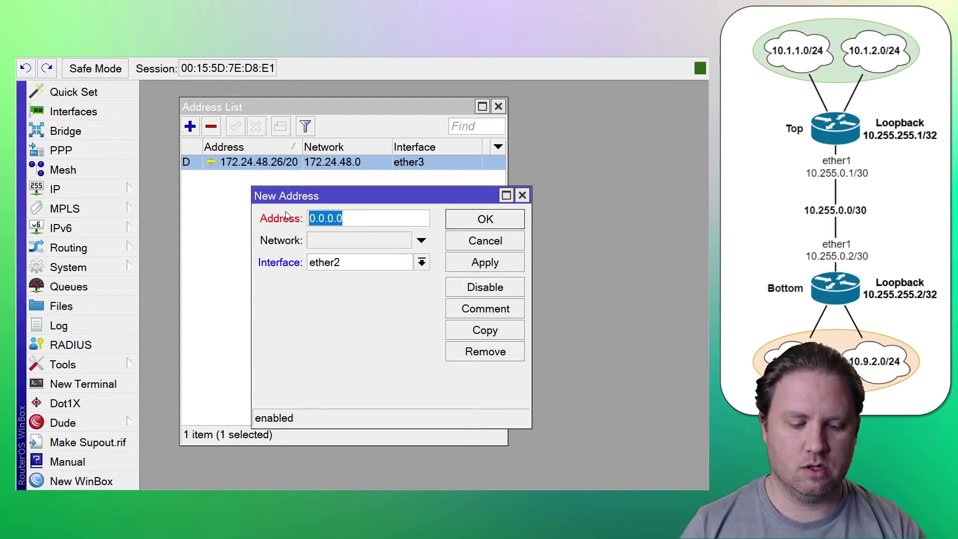
{"action": "type", "text": "10.1.1.1"}
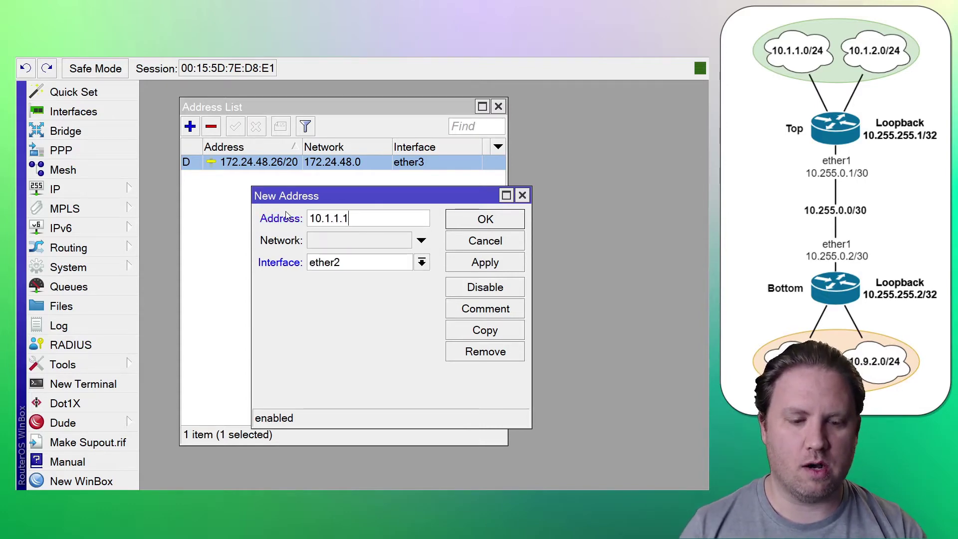
{"action": "type", "text": "/24"}
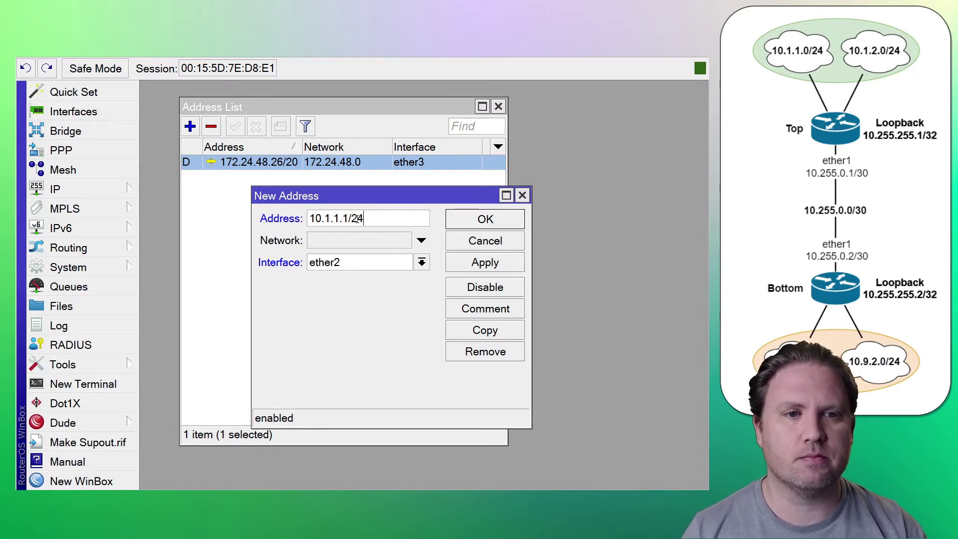
{"action": "left_click", "coordinate": [473, 224]}
Add a second address, 10.1.2.1/24, on ether2.
{"action": "left_click", "coordinate": [190, 126]}
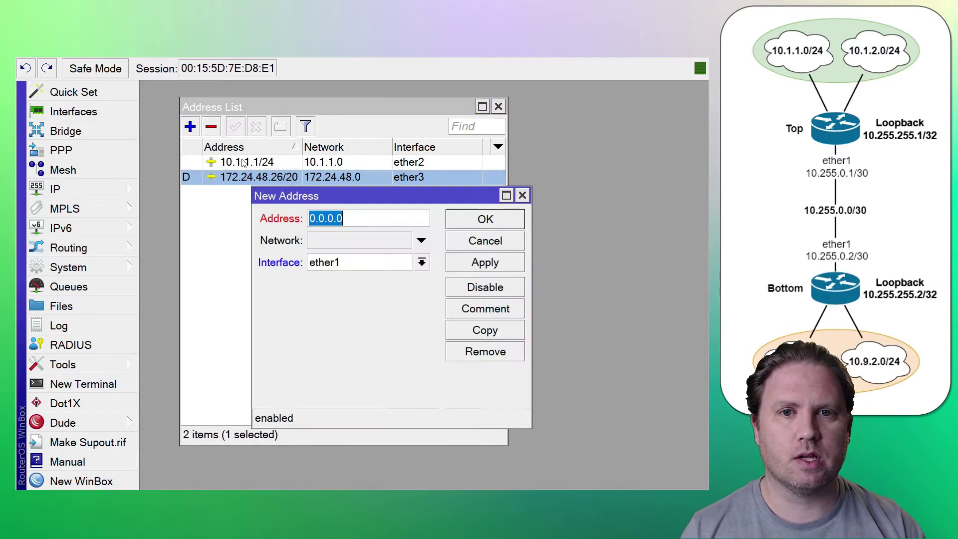
{"action": "type", "text": "10.1."}
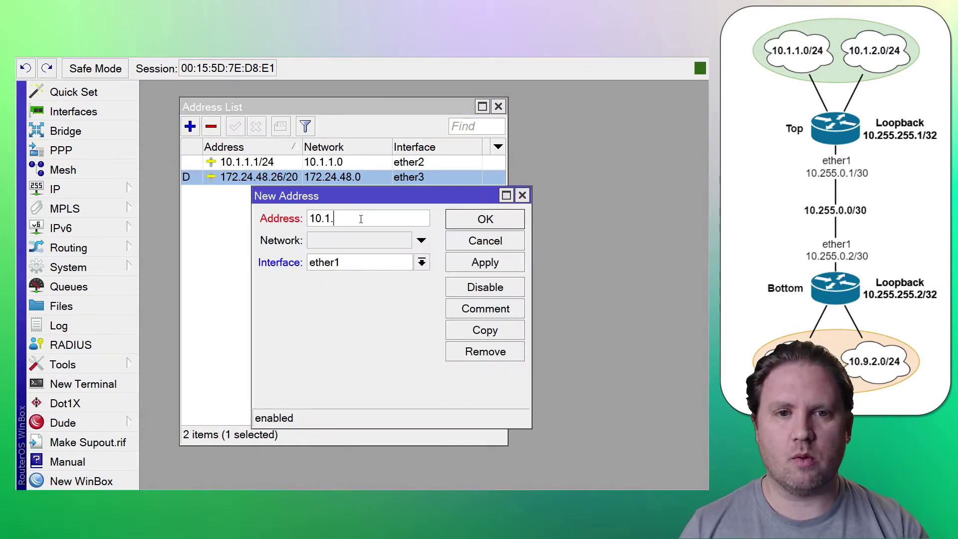
{"action": "type", "text": "2.1/24"}
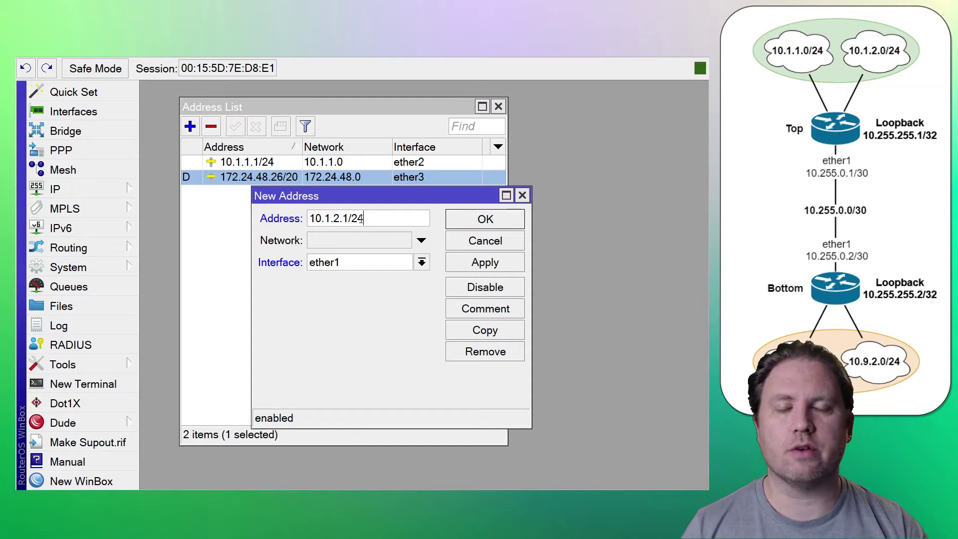
{"action": "key", "text": "Tab"}
{"action": "key", "text": "Down"}
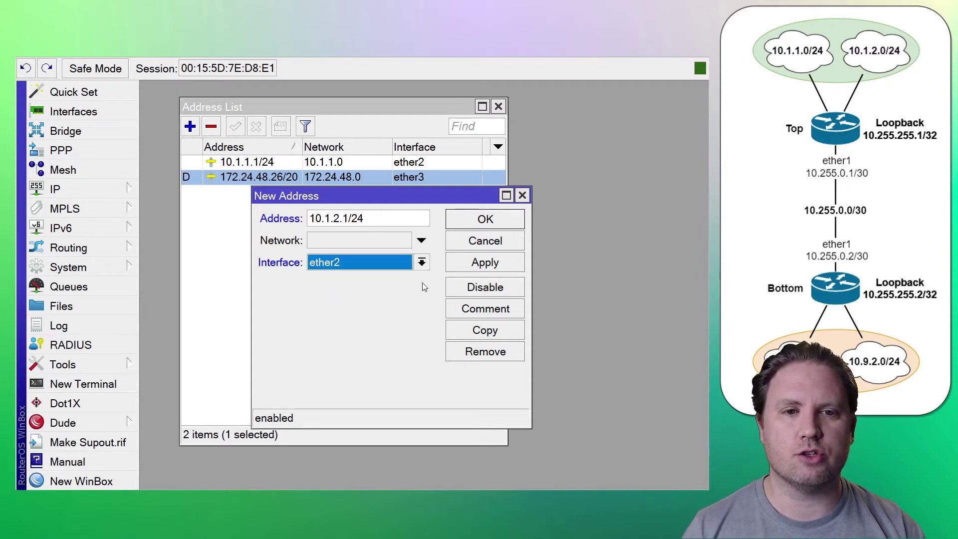
{"action": "left_click", "coordinate": [495, 220]}
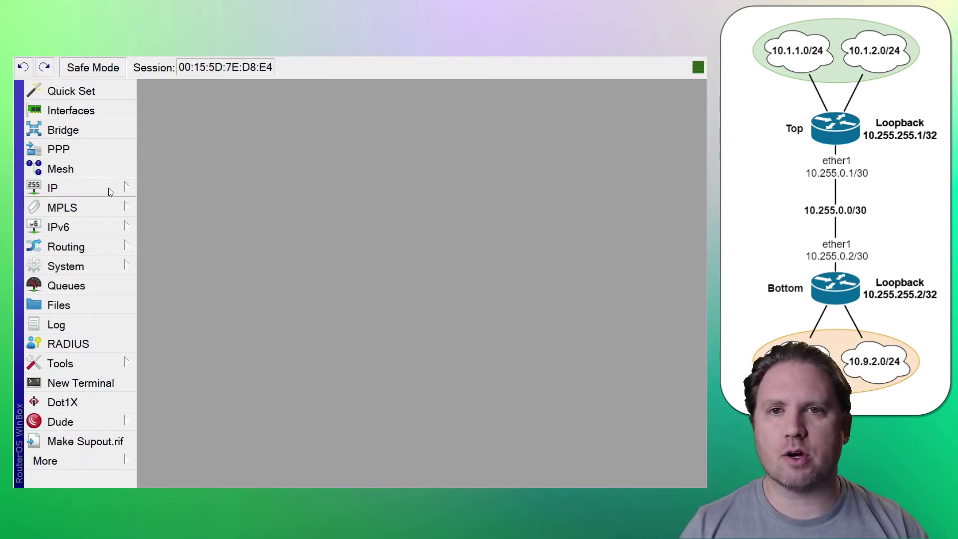
On the Bottom router's IP address list, add 10.9.1.1/24 on ether2.
{"action": "left_click", "coordinate": [53, 188]}
{"action": "left_click", "coordinate": [197, 100]}
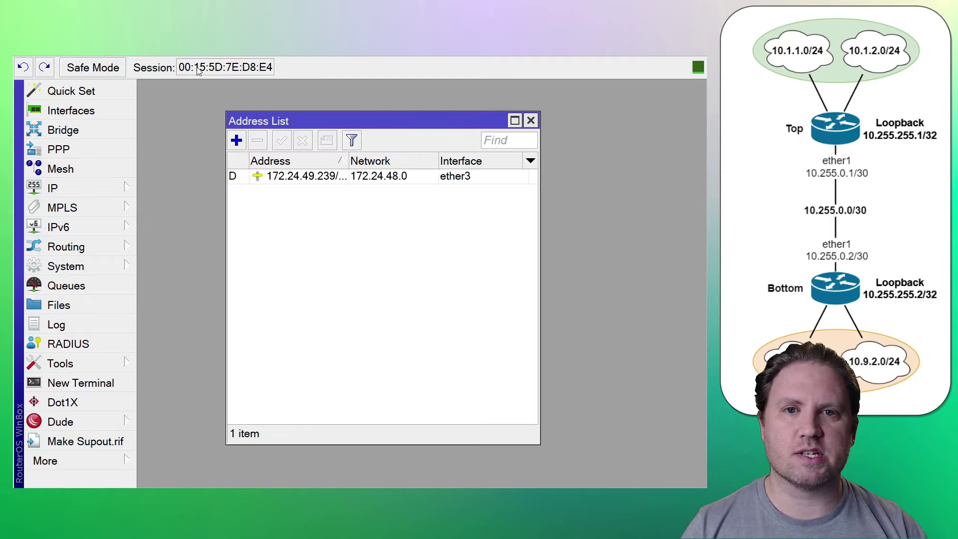
{"action": "left_click", "coordinate": [284, 178]}
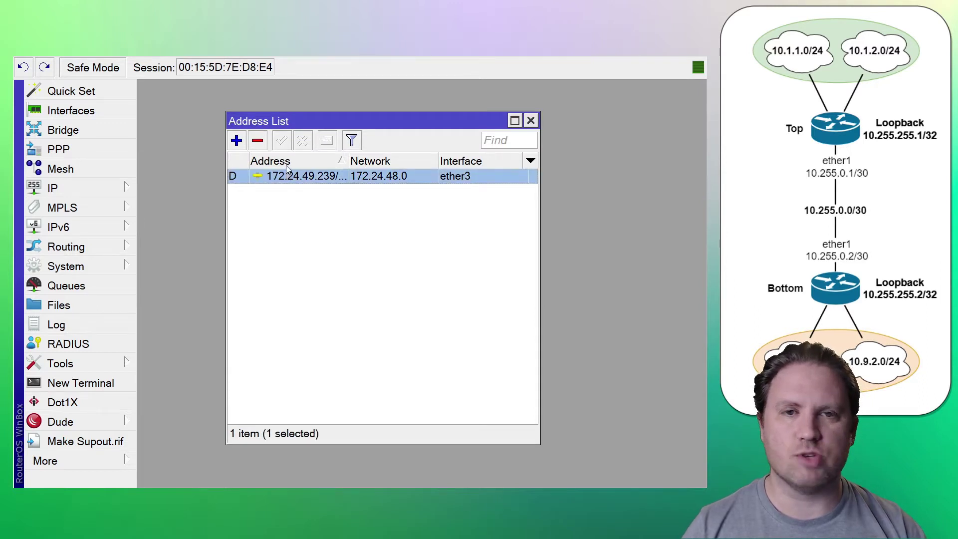
{"action": "left_click", "coordinate": [237, 141]}
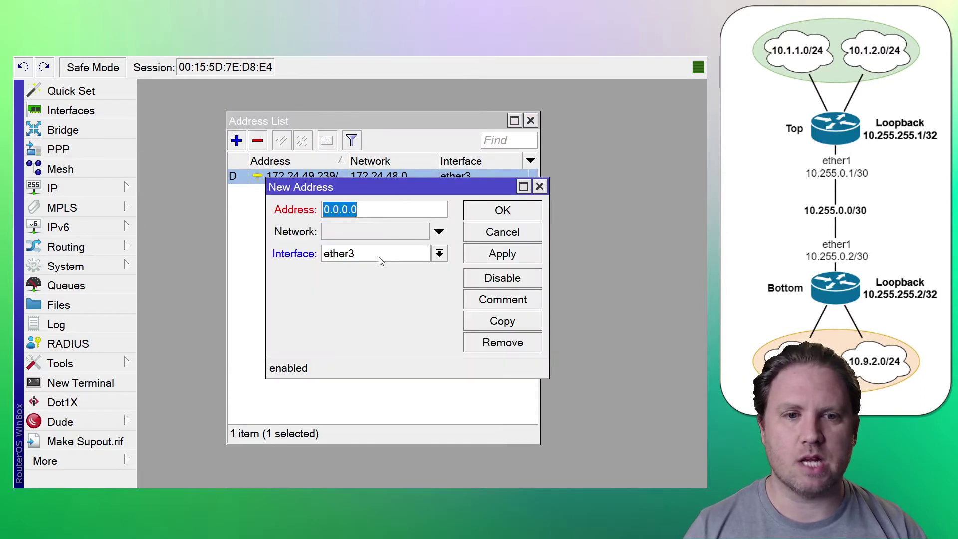
{"action": "key", "text": "Tab"}
{"action": "key", "text": "Tab"}
{"action": "double_click", "coordinate": [365, 212]}
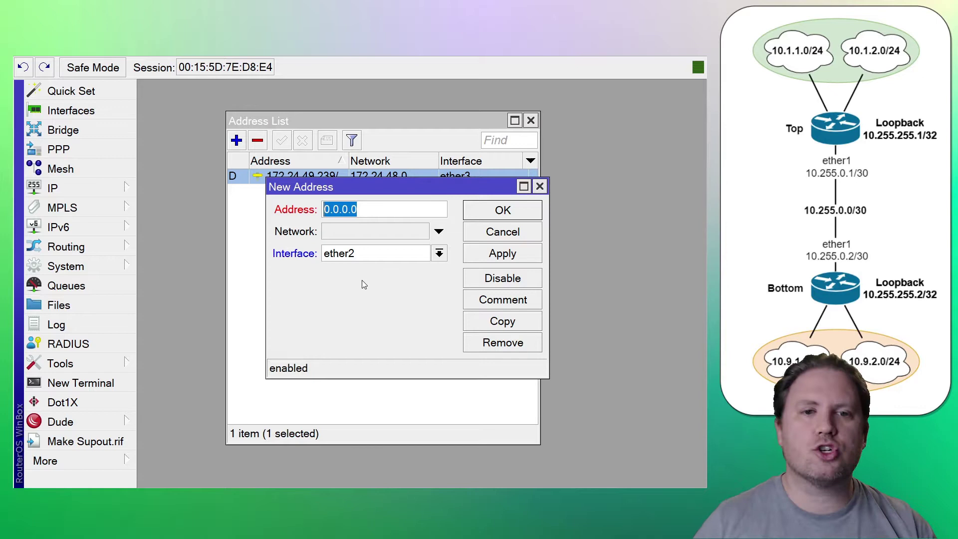
{"action": "type", "text": "10."}
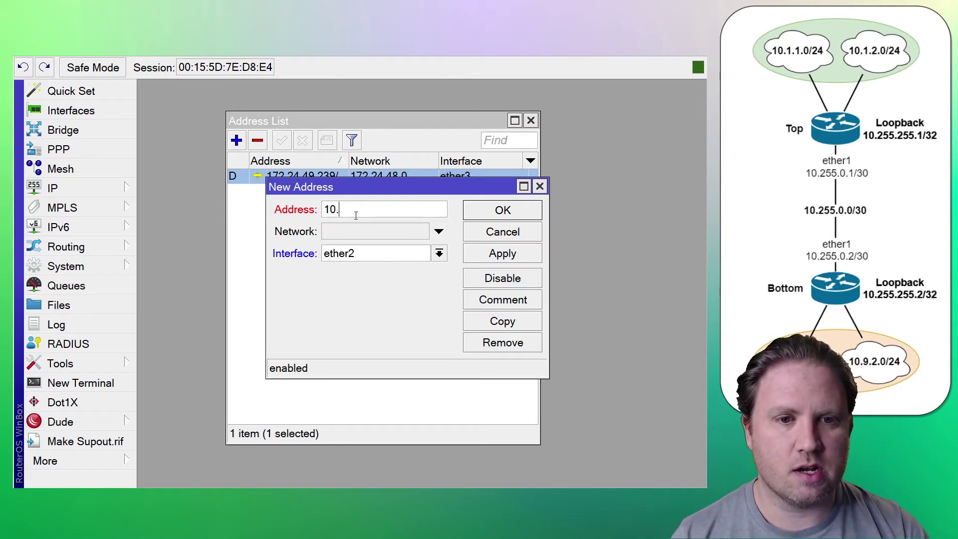
{"action": "type", "text": "9.1.1/24"}
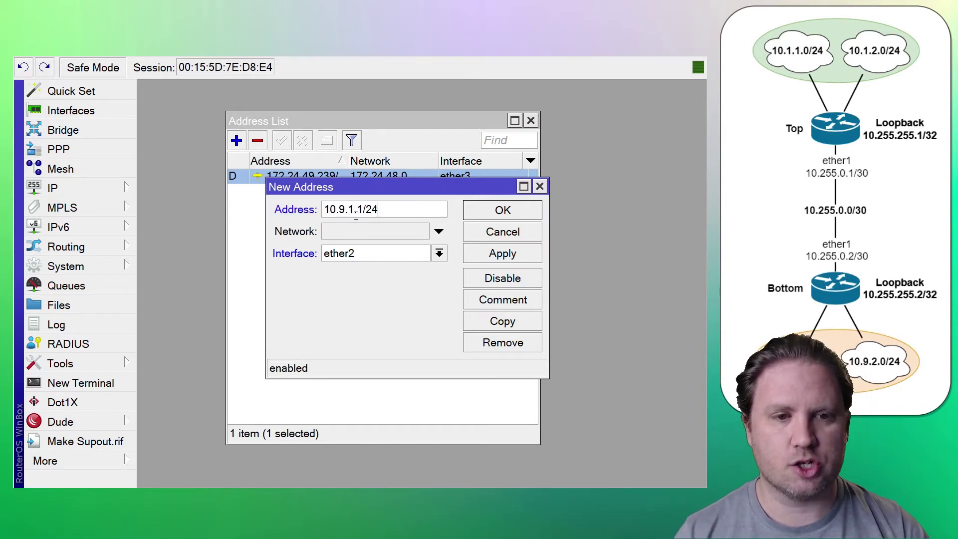
{"action": "left_click", "coordinate": [503, 210]}
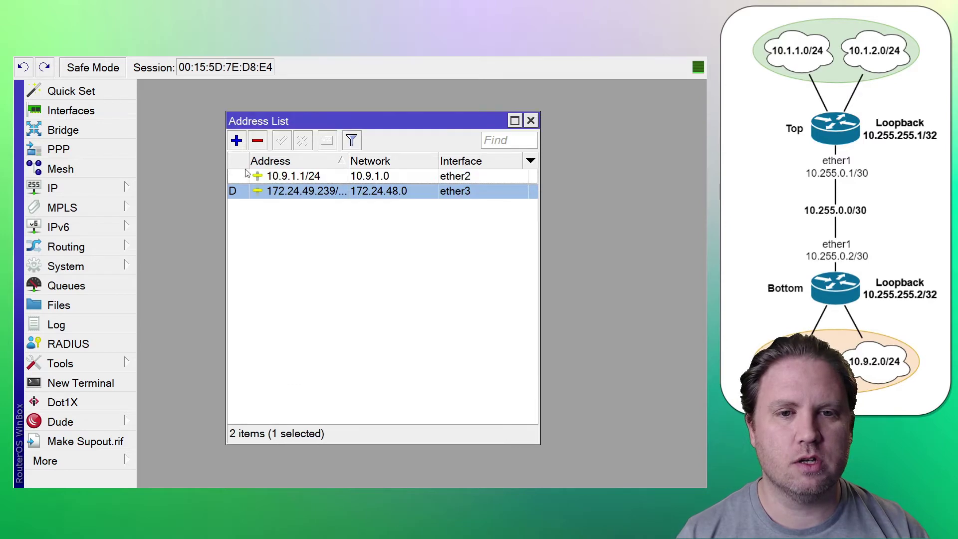
Add 10.9.2.1/24 on ether2.
{"action": "left_click", "coordinate": [237, 141]}
{"action": "type", "text": "10.9.2.1/24"}
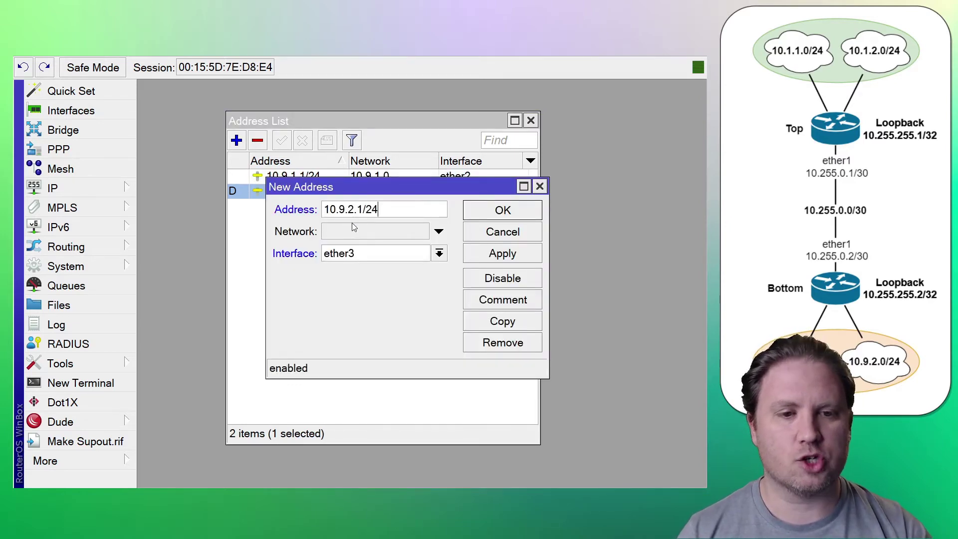
{"action": "left_click", "coordinate": [368, 253]}
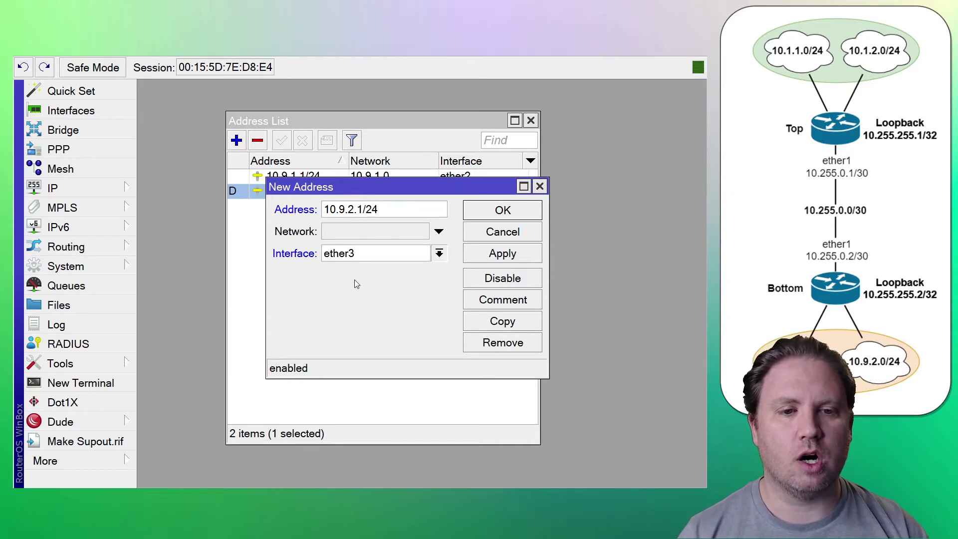
{"action": "key", "text": "Up"}
{"action": "left_click", "coordinate": [516, 218]}
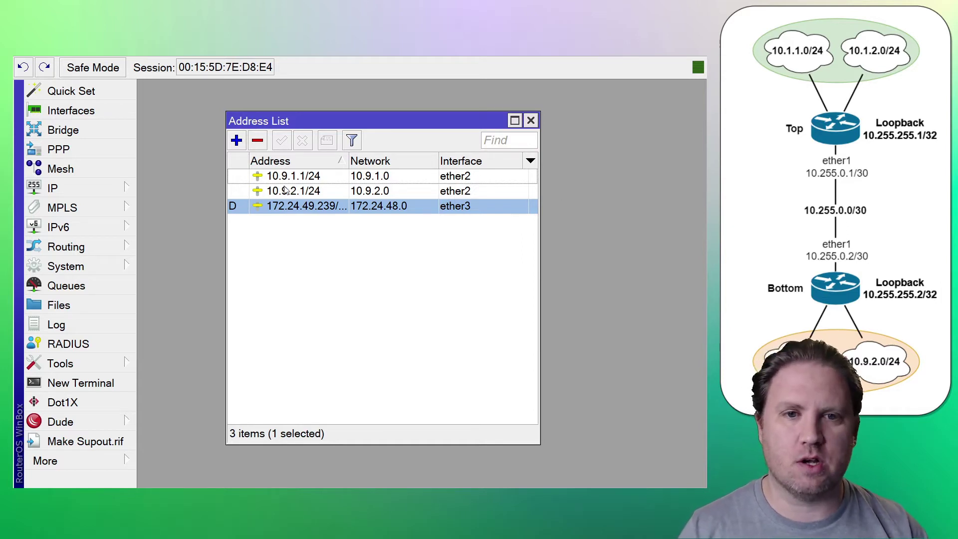
Add the link address 10.255.0.2/30 on ether1.
{"action": "left_click", "coordinate": [238, 142]}
{"action": "left_click", "coordinate": [364, 253]}
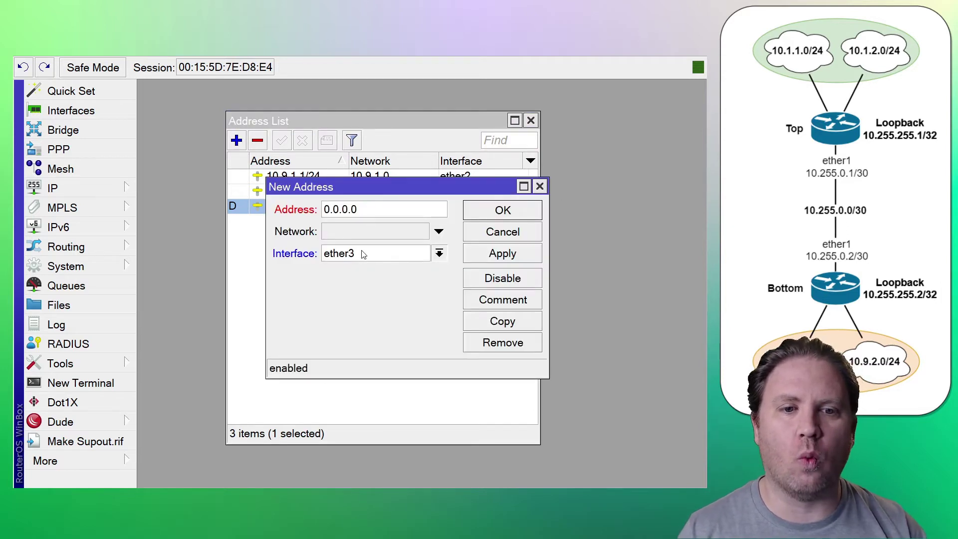
{"action": "left_click", "coordinate": [356, 273]}
{"action": "double_click", "coordinate": [369, 212]}
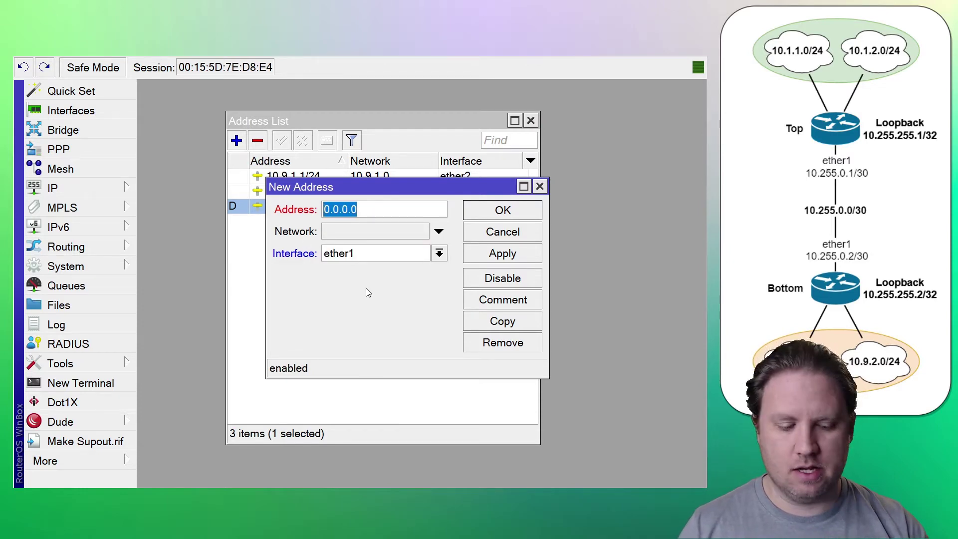
{"action": "type", "text": "10.255.0."}
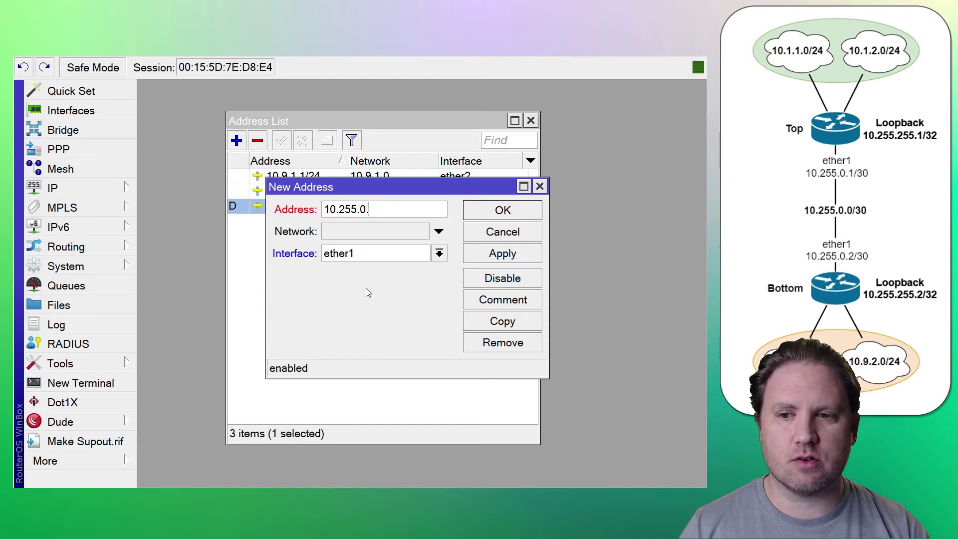
{"action": "type", "text": "2/30"}
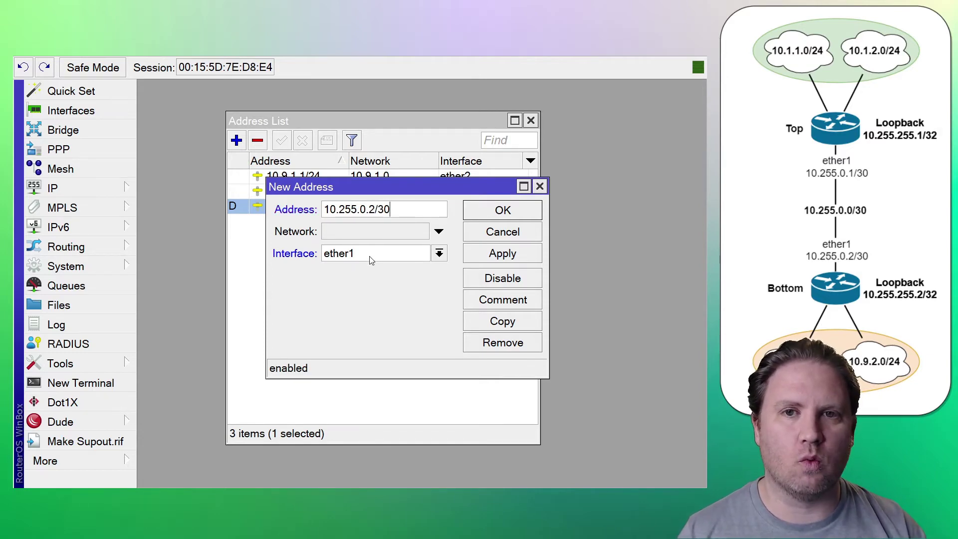
{"action": "left_click", "coordinate": [493, 215]}
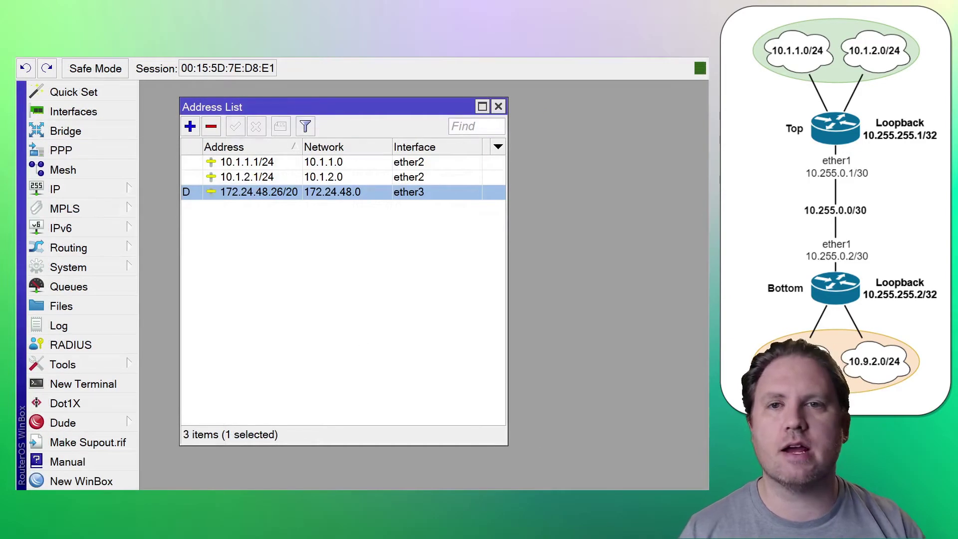
Add 10.255.0.1/30 on ether1 to the Top router's address list.
{"action": "left_click", "coordinate": [280, 233]}
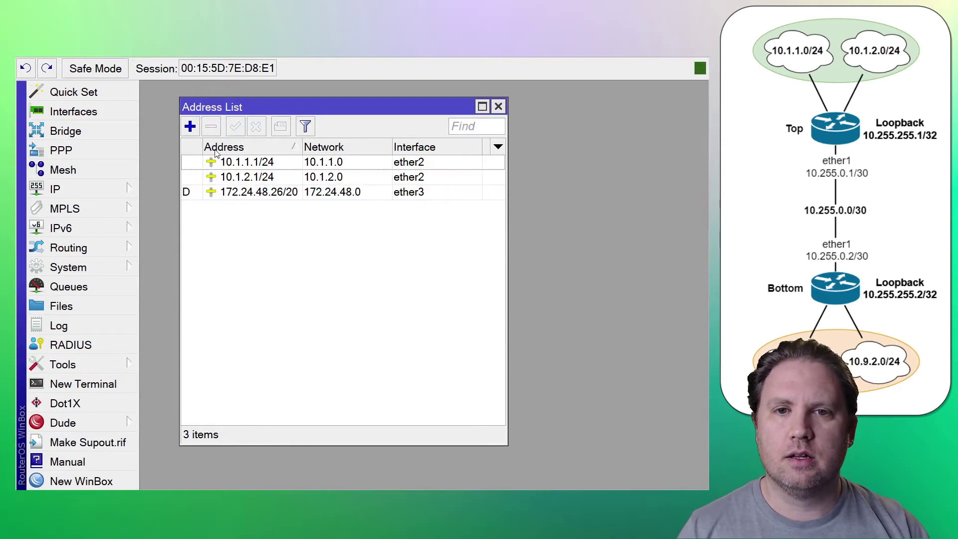
{"action": "left_click", "coordinate": [191, 127]}
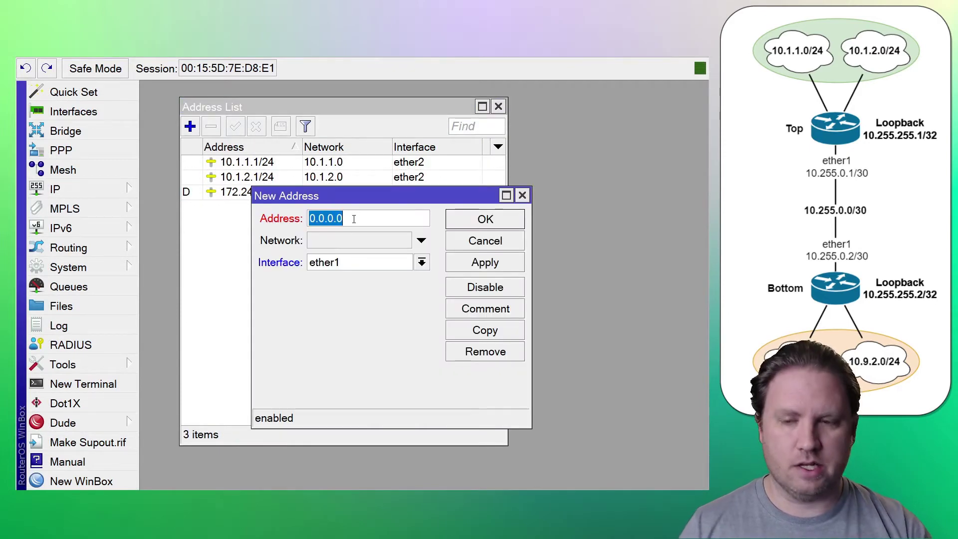
{"action": "type", "text": "10.22"}
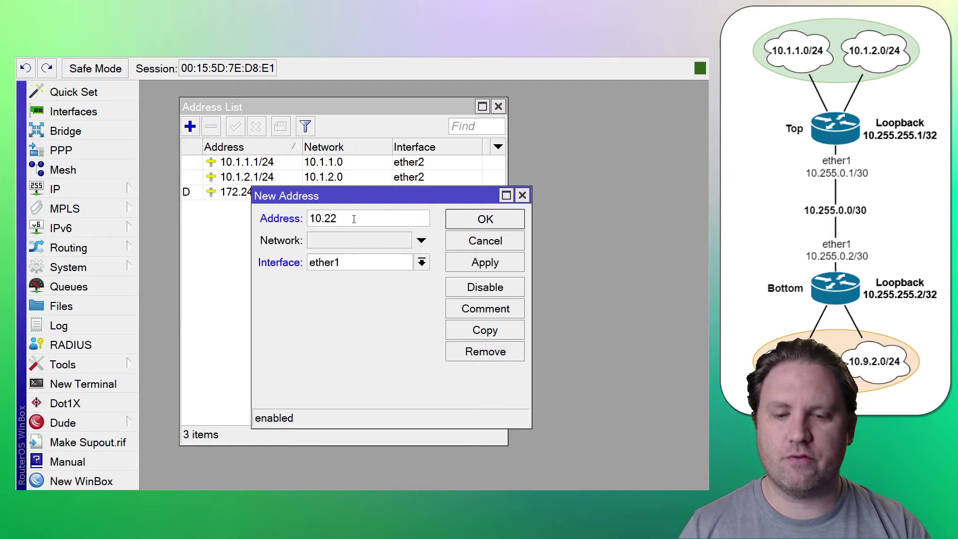
{"action": "key", "text": "BackSpace"}
{"action": "type", "text": "55"}
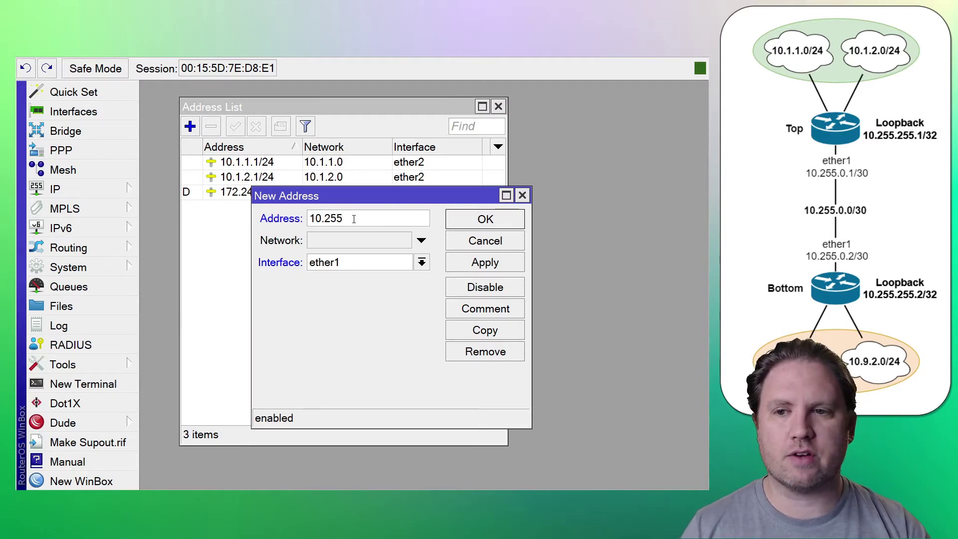
{"action": "type", "text": ".0.1/30"}
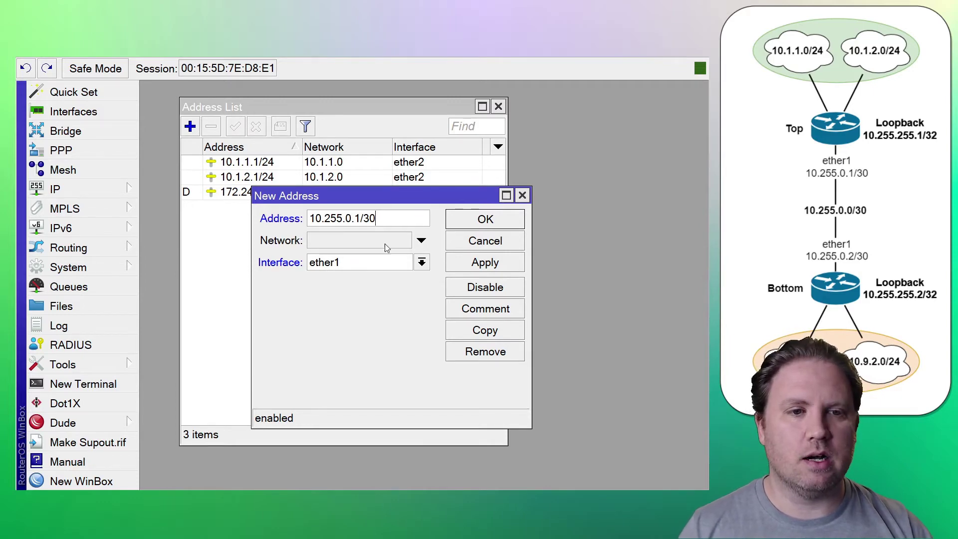
{"action": "left_click", "coordinate": [474, 222]}
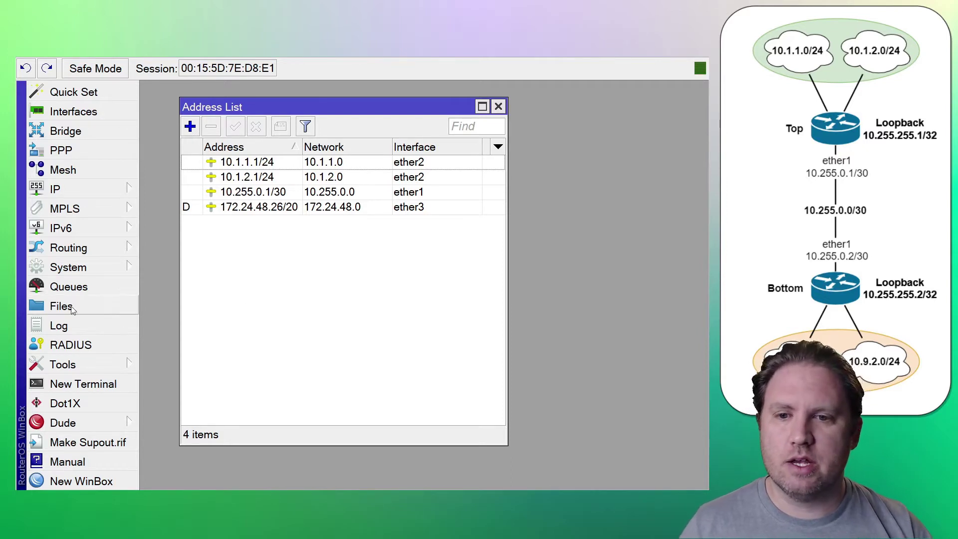
{"action": "left_click", "coordinate": [197, 345]}
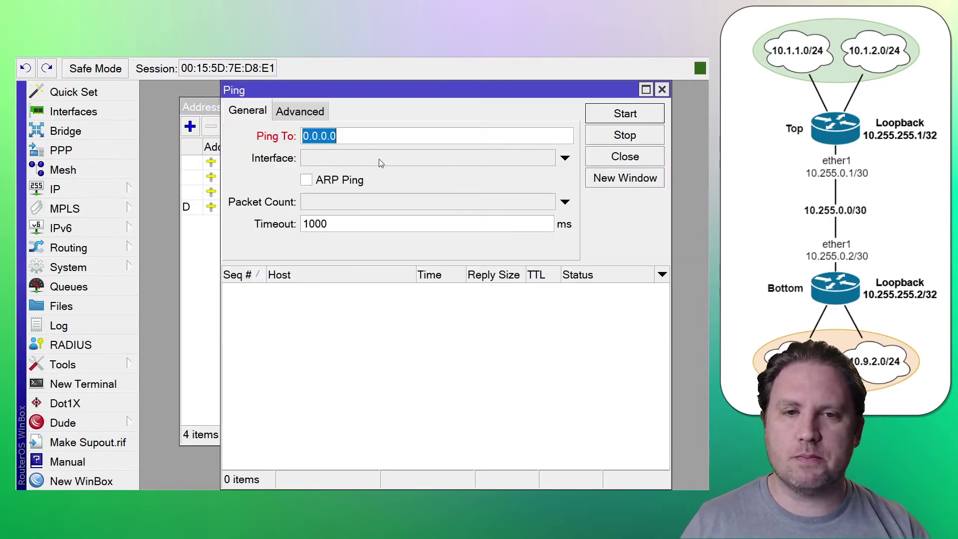
{"action": "type", "text": "10.255.0.2"}
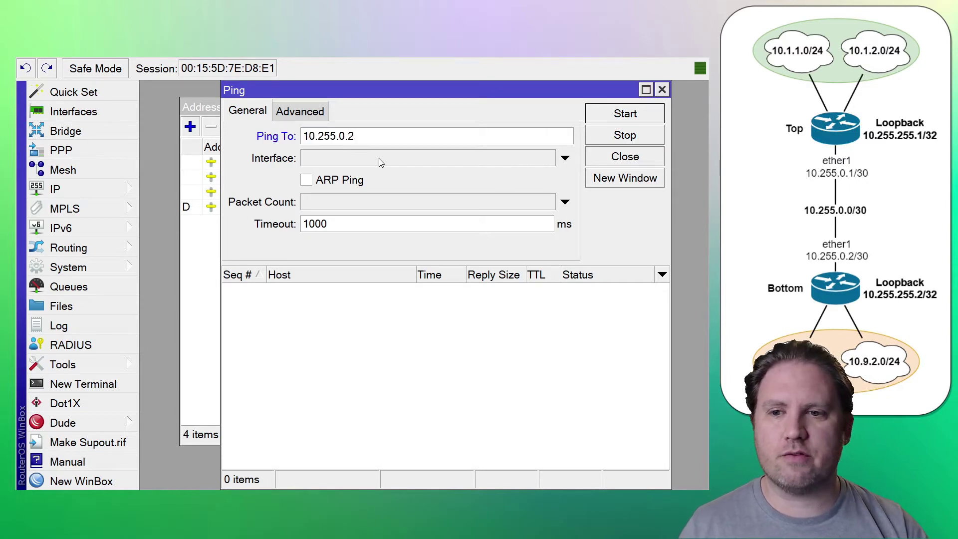
{"action": "left_click", "coordinate": [637, 124]}
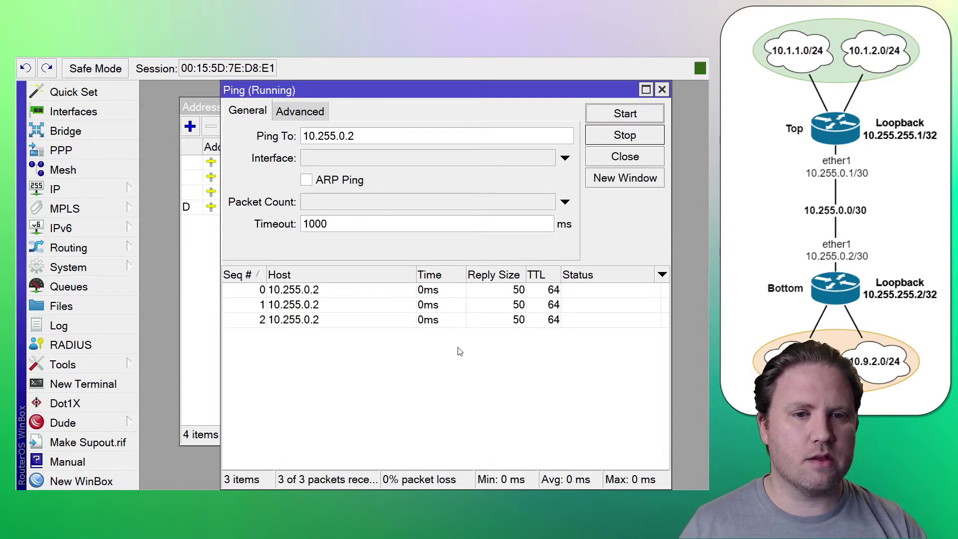
{"action": "left_click", "coordinate": [639, 135]}
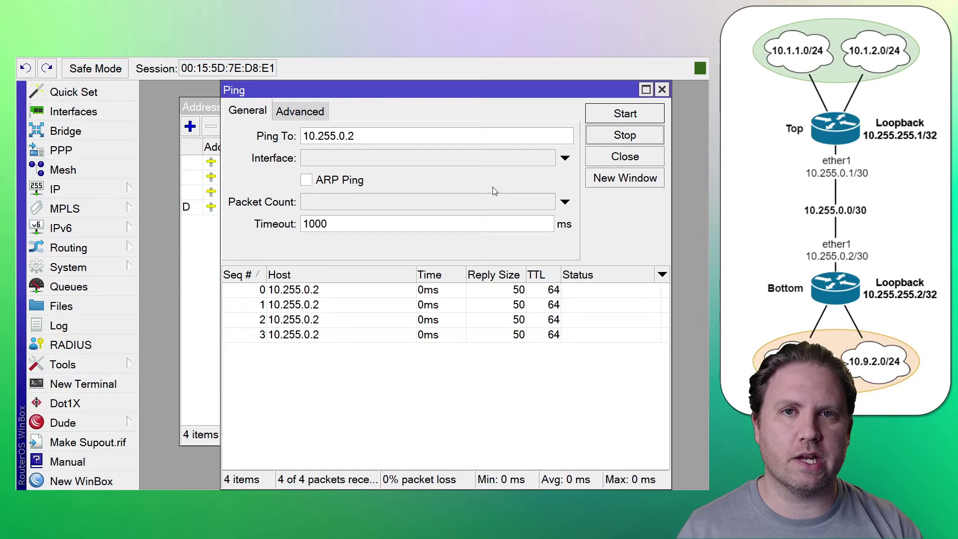
{"action": "left_click", "coordinate": [599, 157]}
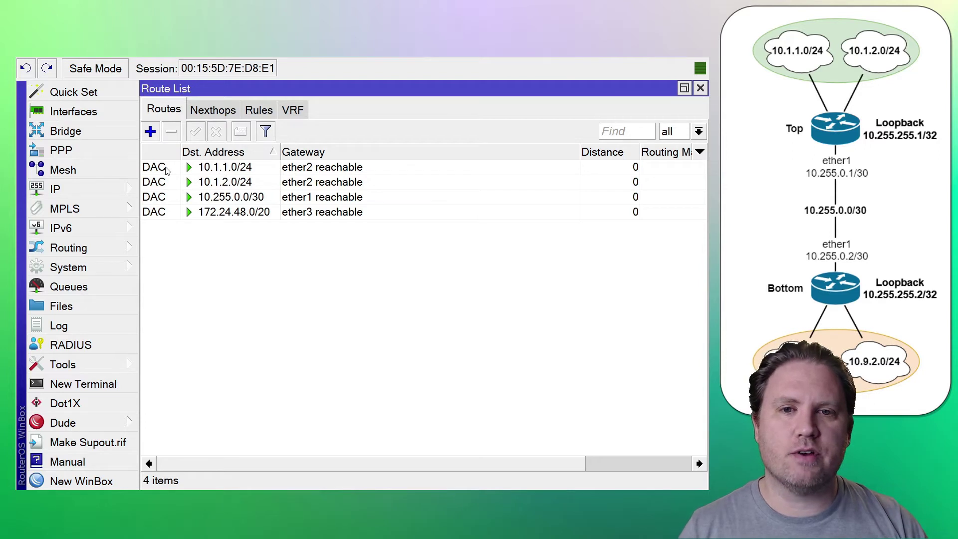
Review the connected routes 10.1.1.0/24, 10.1.2.0/24 and 10.255.0.0/30 in the route list.
{"action": "left_click", "coordinate": [239, 169]}
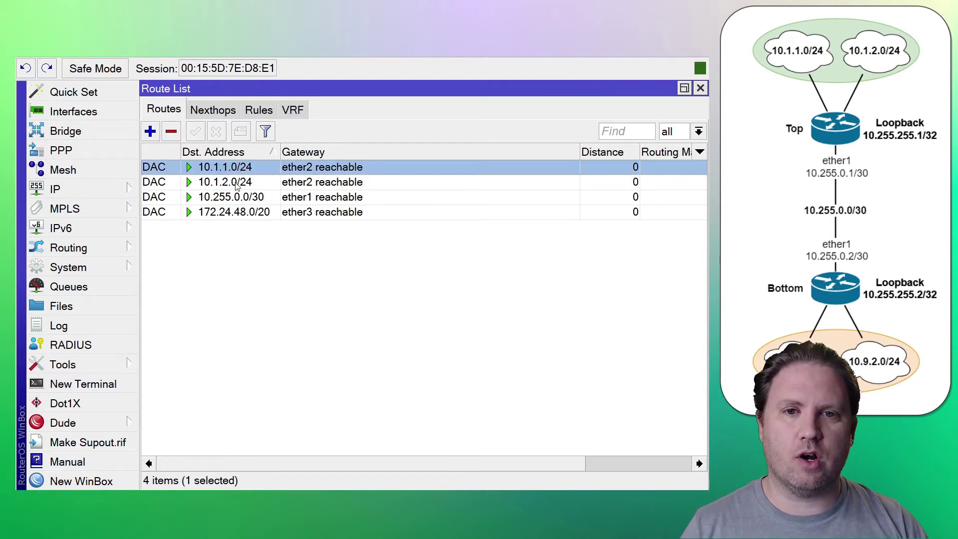
{"action": "left_click", "coordinate": [241, 183]}
{"action": "left_click", "coordinate": [228, 197]}
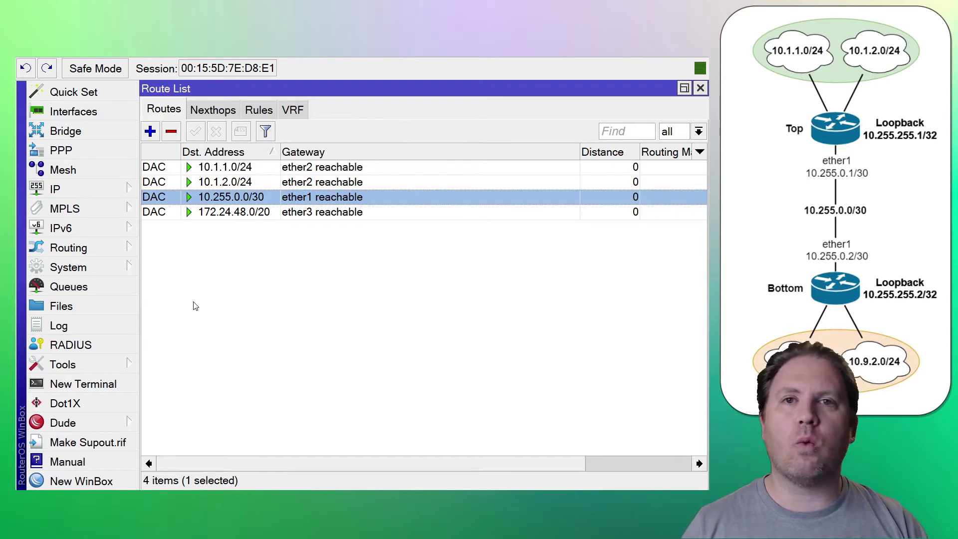
Create a Top router route with Dst. Address 10.9.1.0/24 and Gateway 10.255.0.2.
{"action": "left_click", "coordinate": [150, 132]}
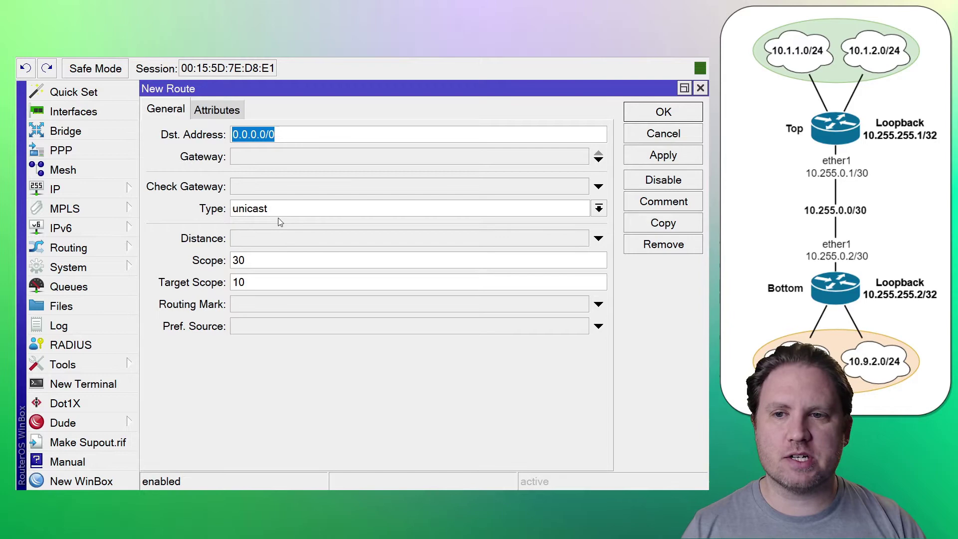
{"action": "type", "text": "10."}
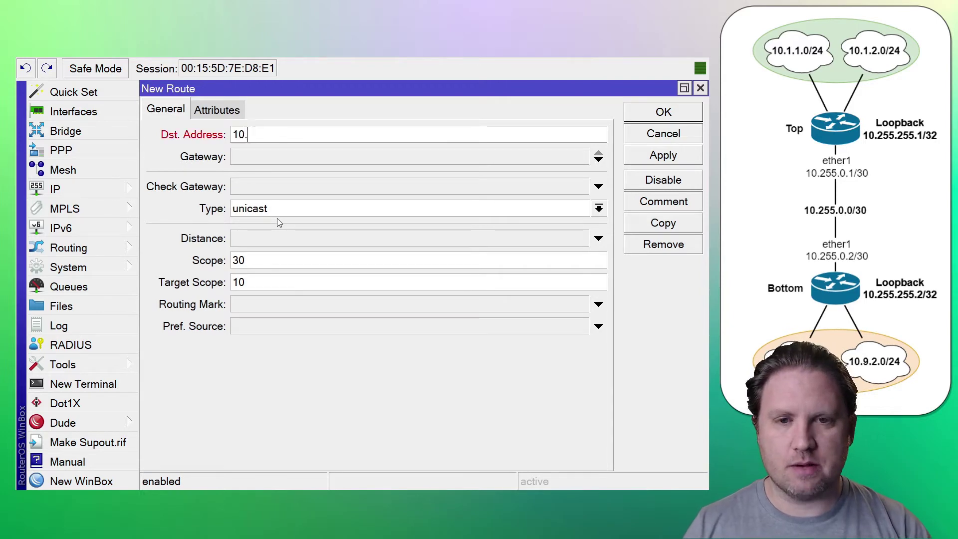
{"action": "type", "text": "9.1.0/24"}
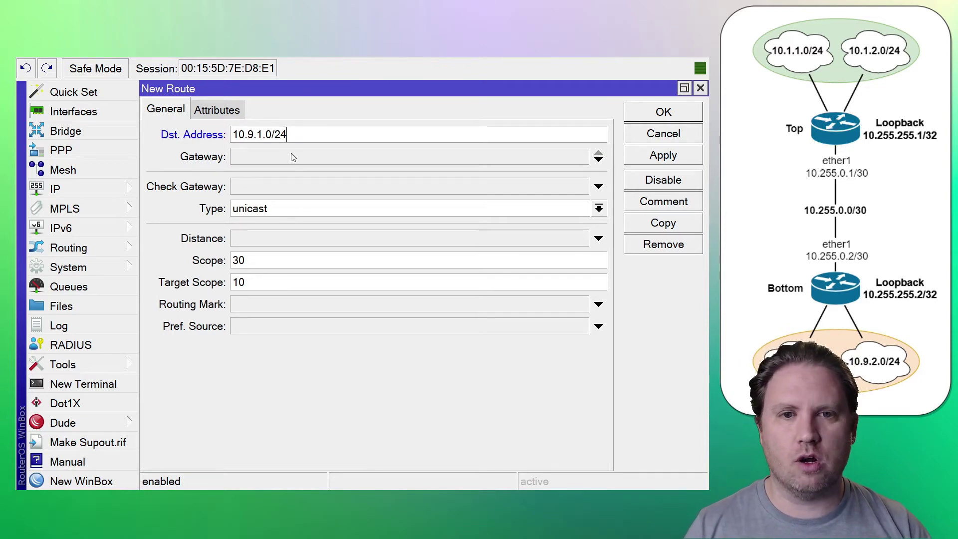
{"action": "left_click", "coordinate": [282, 163]}
{"action": "left_click", "coordinate": [684, 89]}
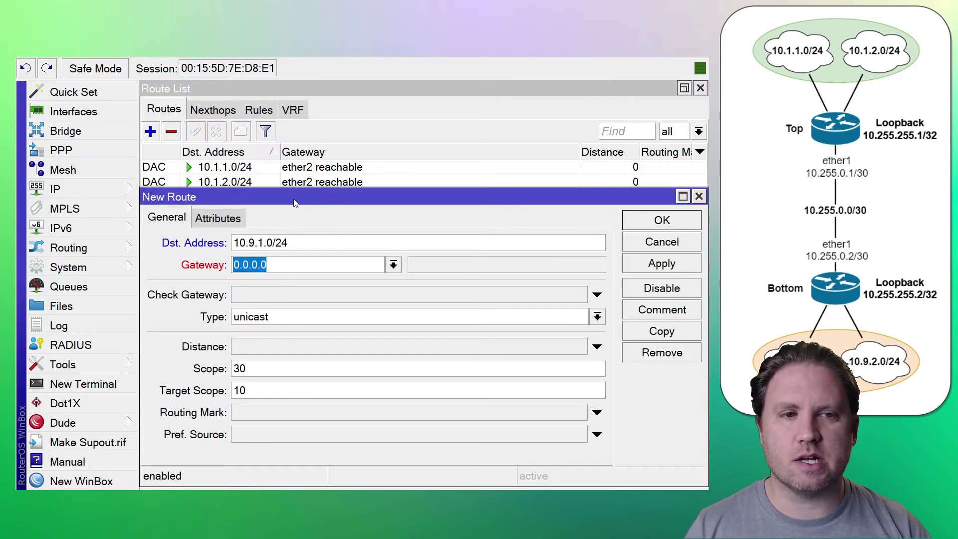
{"action": "left_click_drag", "start_coordinate": [295, 202], "coordinate": [298, 167]}
{"action": "double_click", "coordinate": [298, 167]}
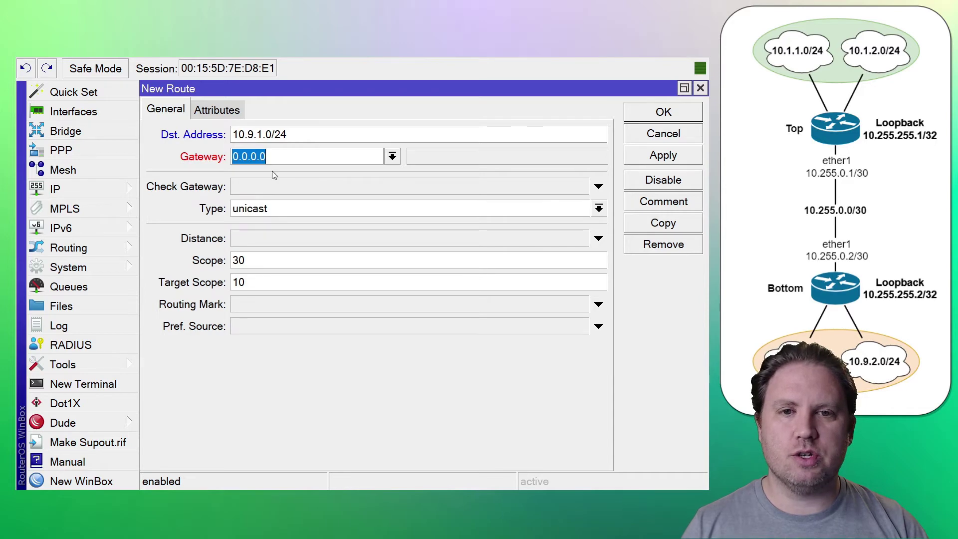
{"action": "type", "text": "10"}
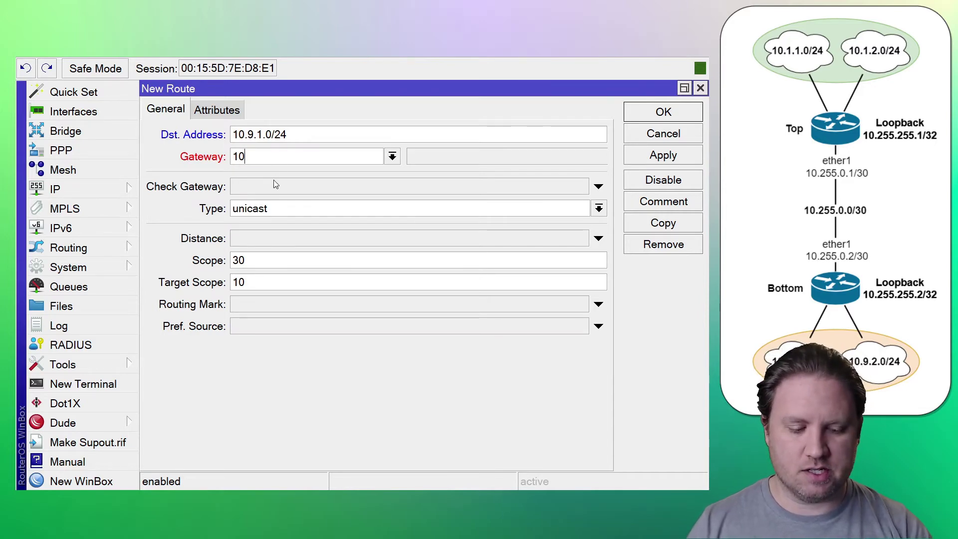
{"action": "type", "text": ".255.0.2"}
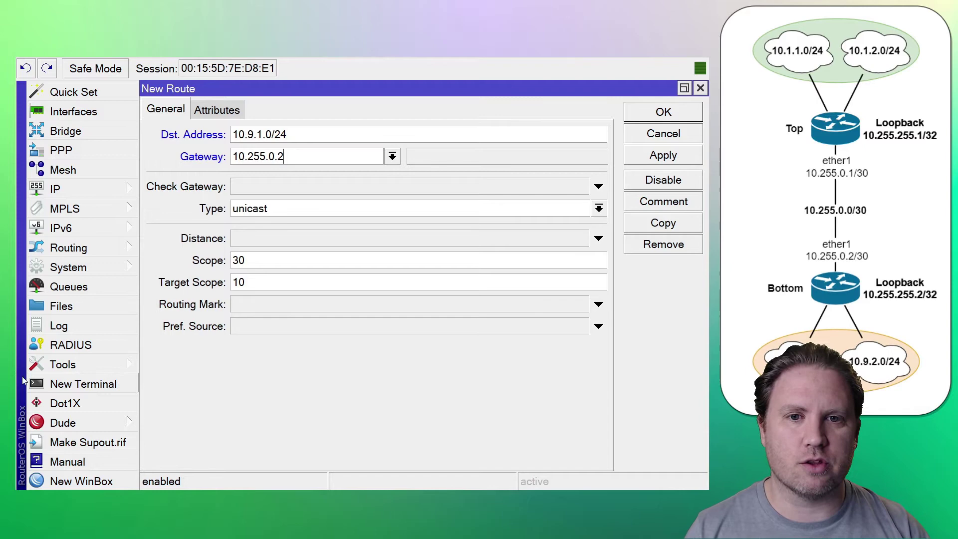
{"action": "left_click", "coordinate": [656, 119]}
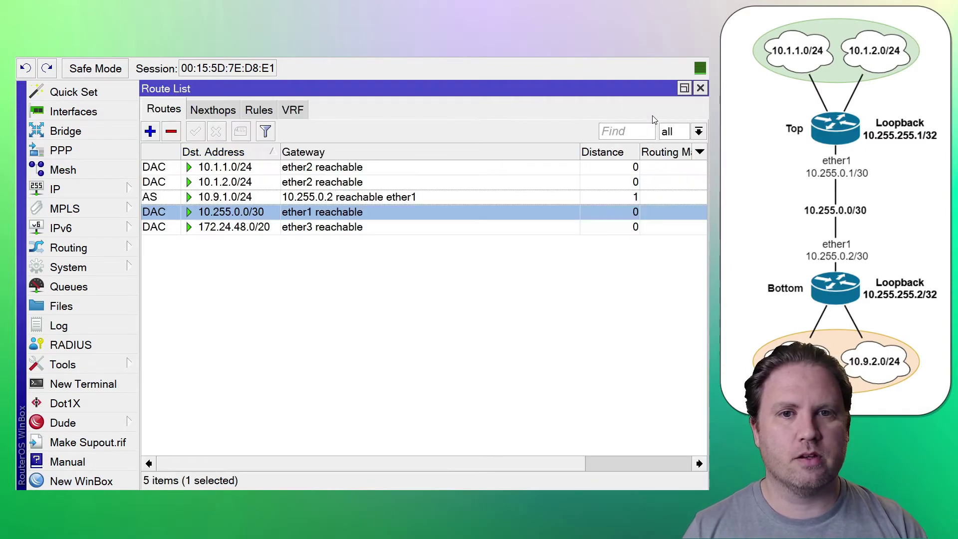
Copy the 10.9.1.0/24 route into a new 10.9.2.0/24 route via 10.255.0.2, then check both.
{"action": "double_click", "coordinate": [204, 198]}
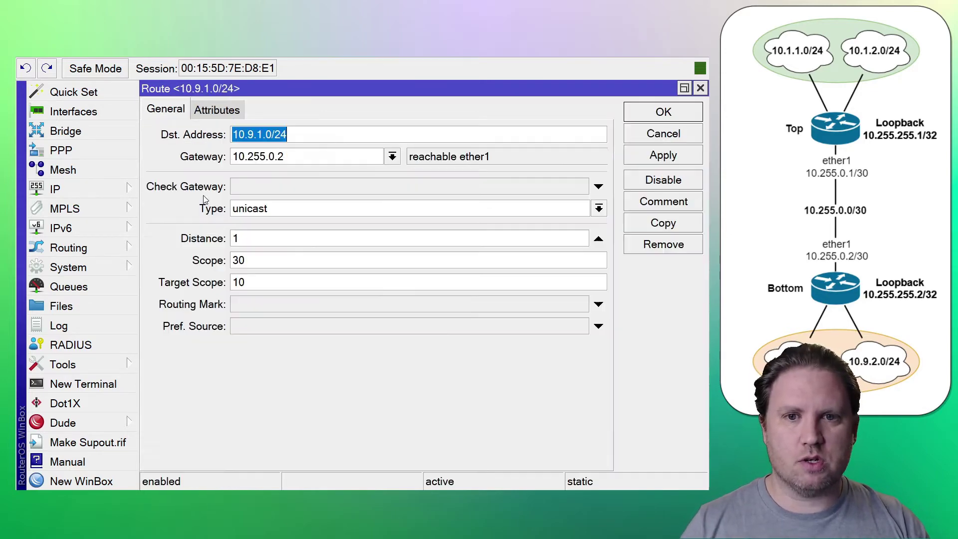
{"action": "left_click", "coordinate": [664, 223]}
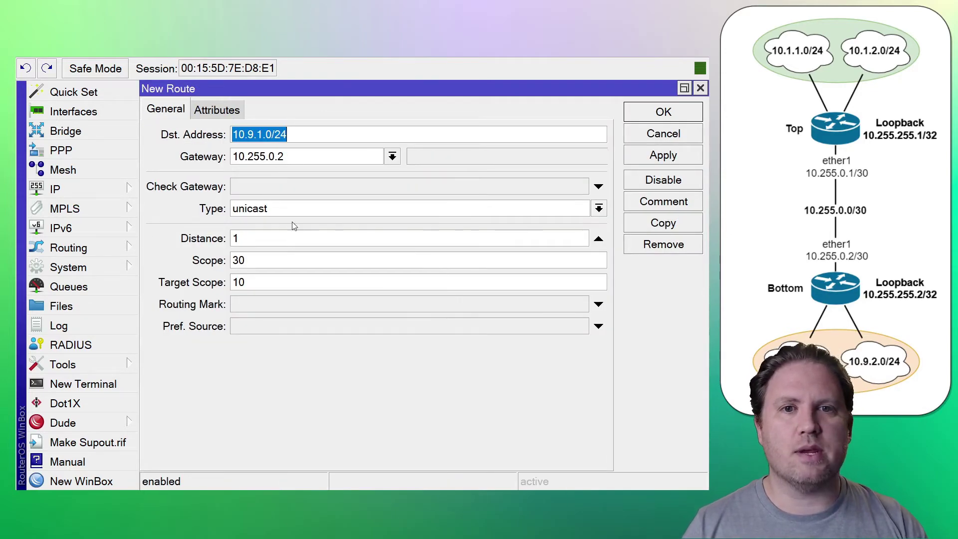
{"action": "double_click", "coordinate": [259, 135]}
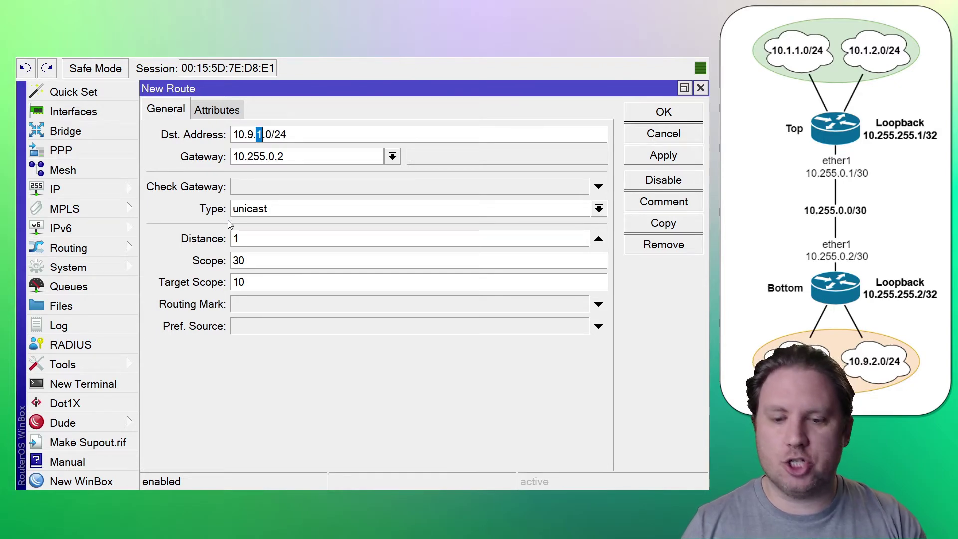
{"action": "type", "text": "2"}
{"action": "key", "text": "Escape"}
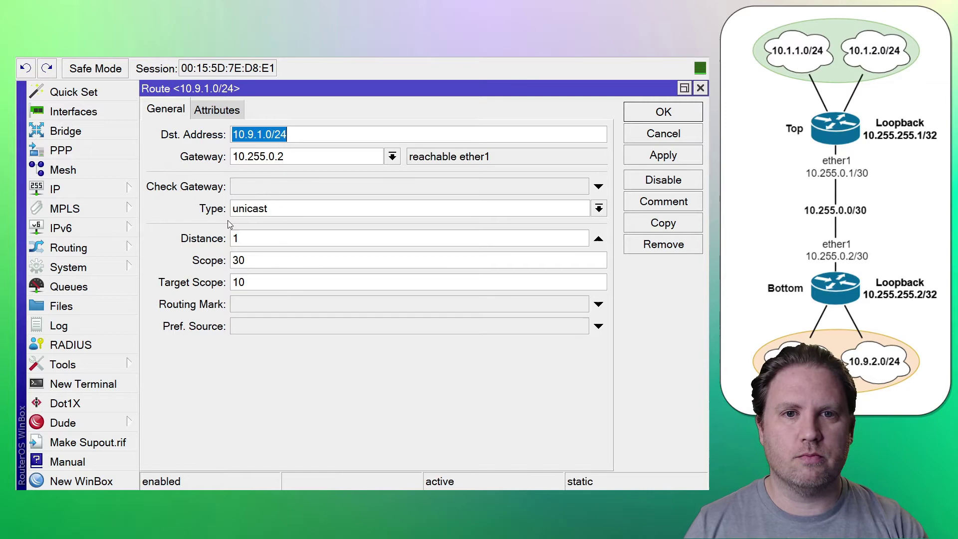
{"action": "left_click", "coordinate": [701, 89]}
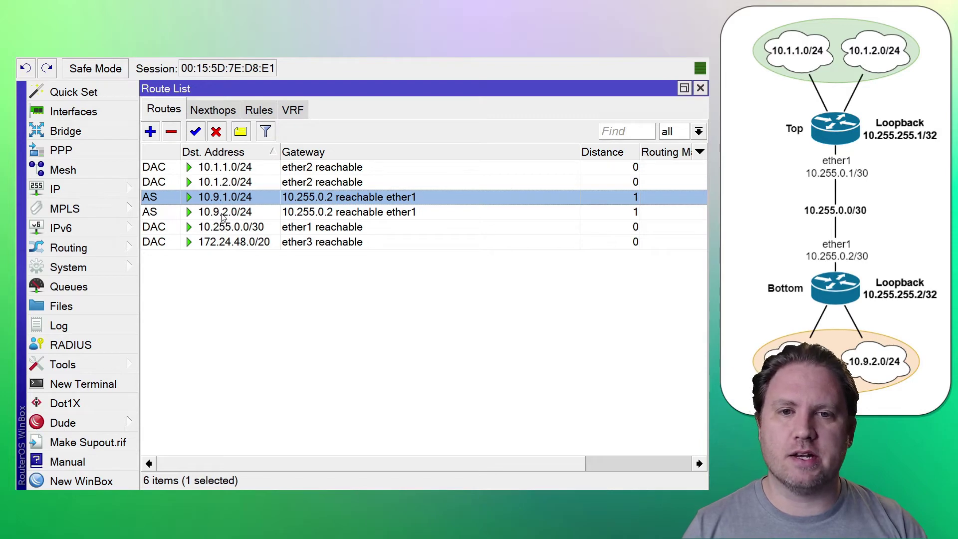
{"action": "left_click", "coordinate": [367, 214]}
{"action": "left_click", "coordinate": [370, 199]}
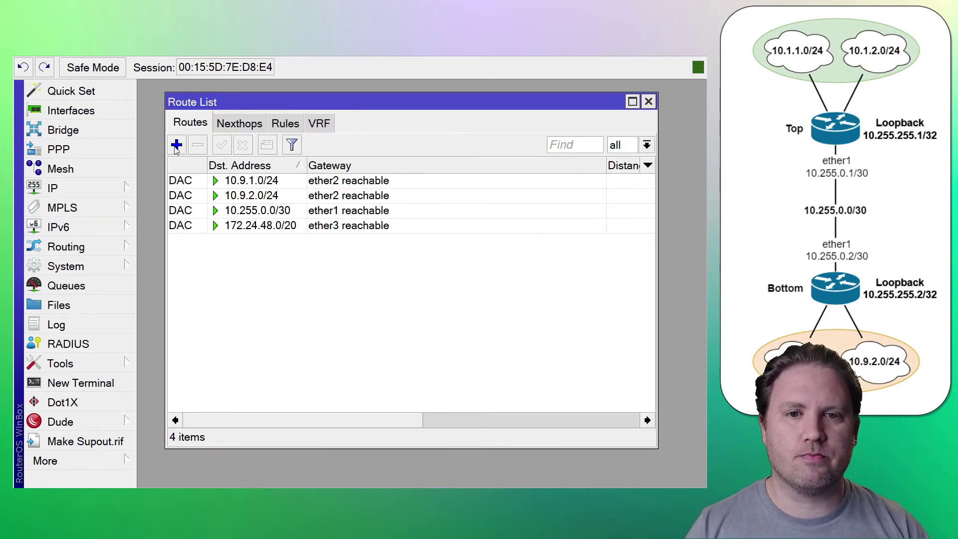
Add a static route to 10.1.1.0/24 via gateway 10.255.0.1.
{"action": "left_click", "coordinate": [176, 145]}
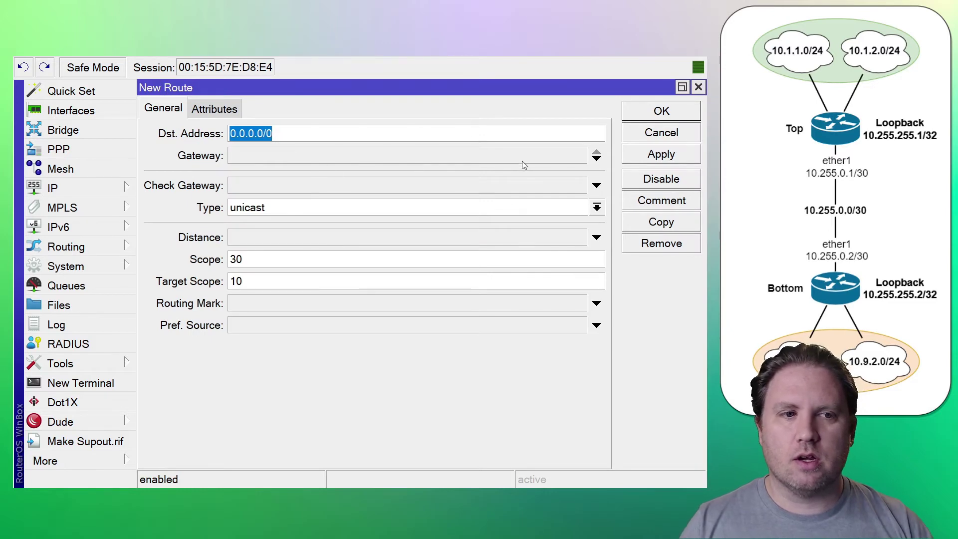
{"action": "left_click", "coordinate": [596, 153]}
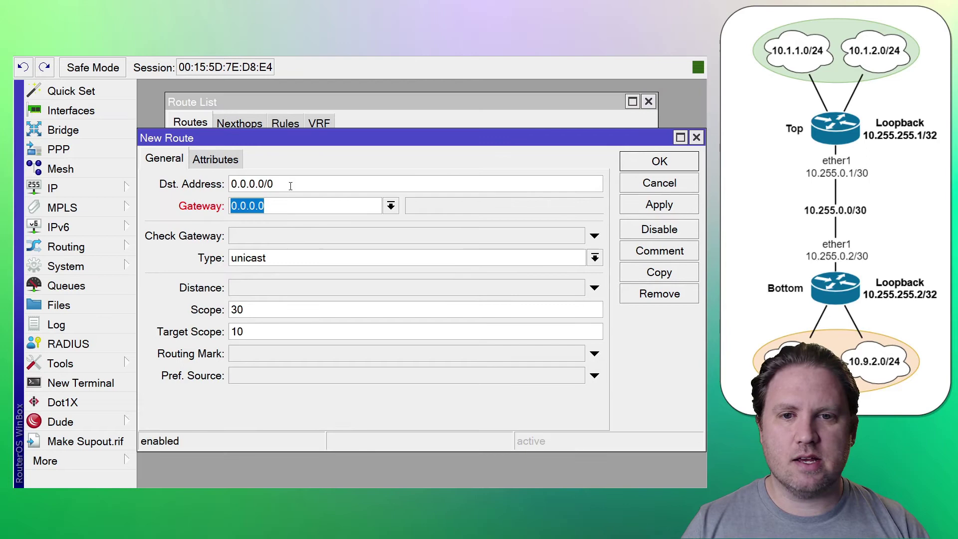
{"action": "left_click_drag", "start_coordinate": [290, 186], "coordinate": [225, 188]}
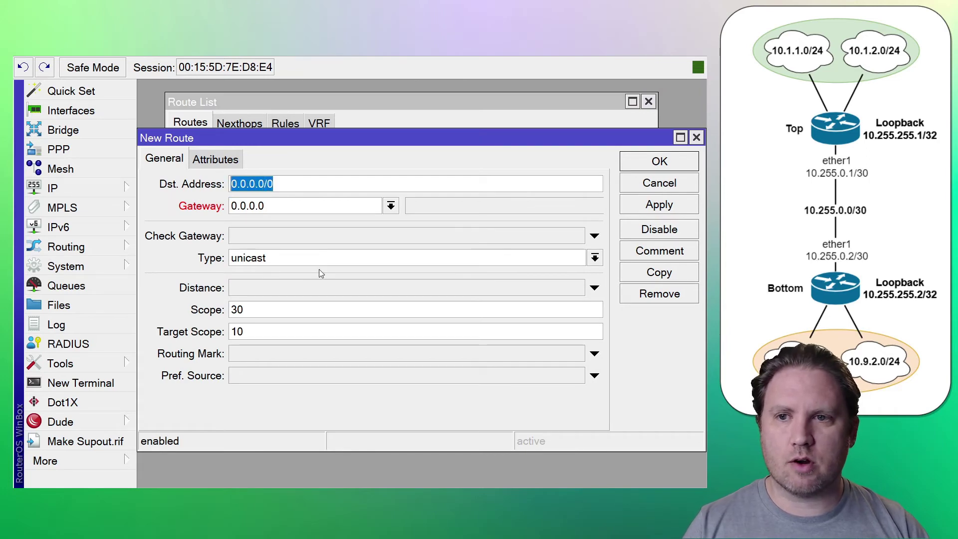
{"action": "type", "text": "10.1.1"}
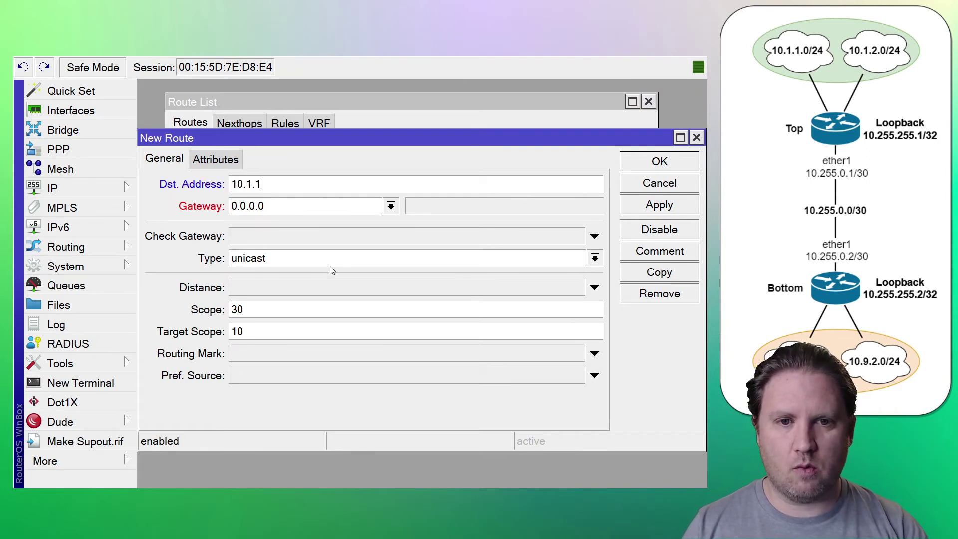
{"action": "type", "text": ".0/24"}
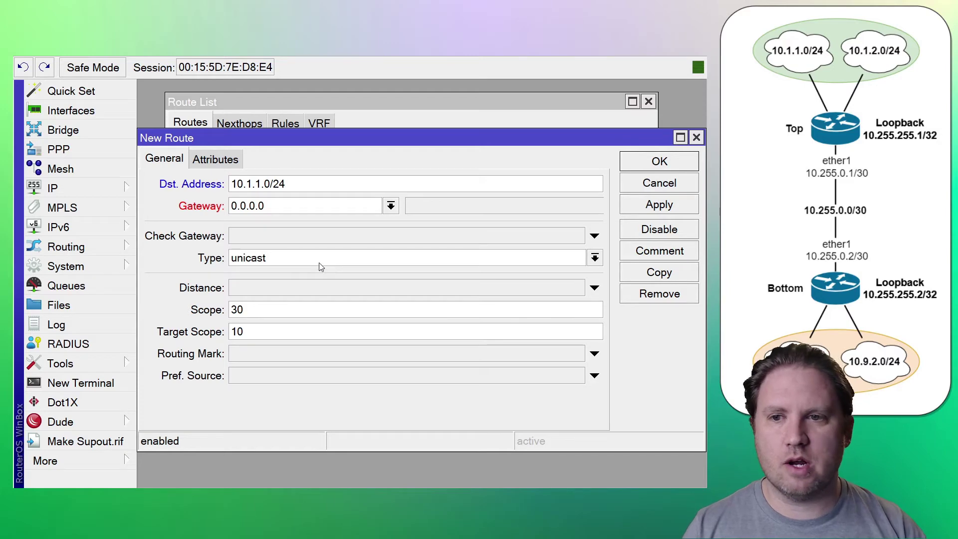
{"action": "left_click_drag", "start_coordinate": [264, 206], "coordinate": [220, 212]}
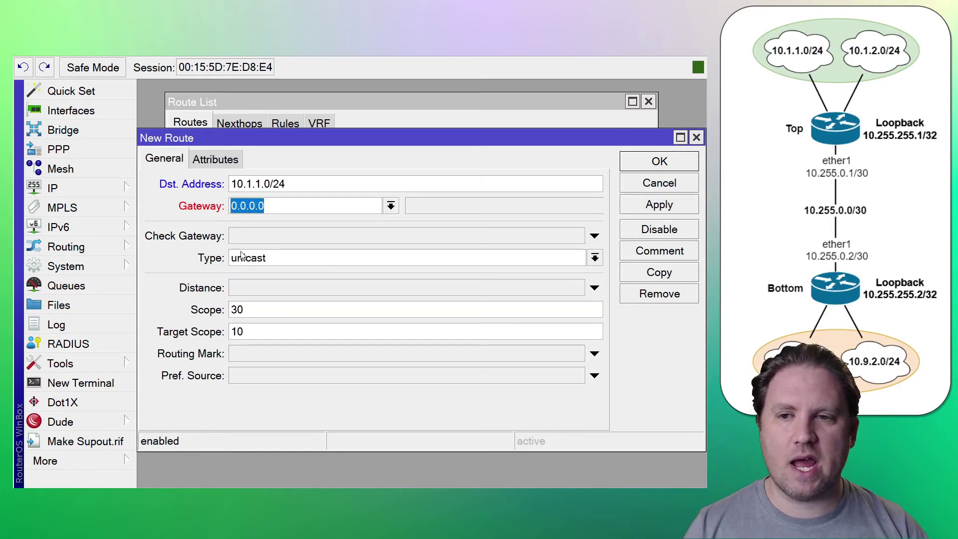
{"action": "type", "text": "10"}
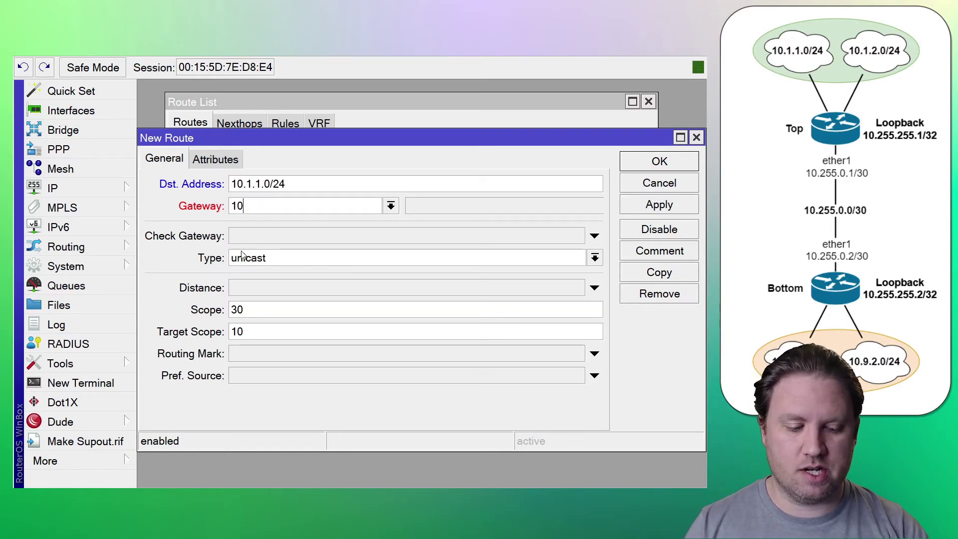
{"action": "type", "text": ".255.0.1"}
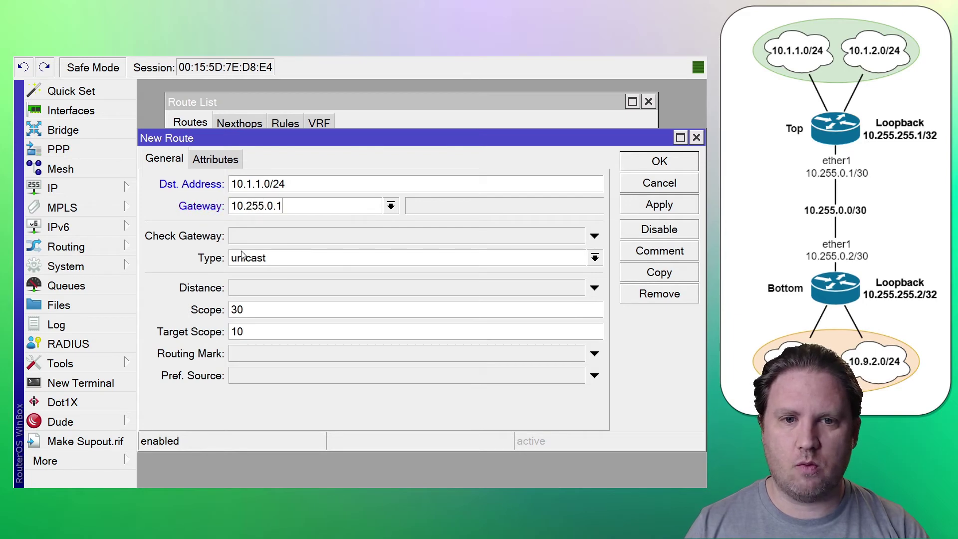
{"action": "left_click", "coordinate": [649, 164]}
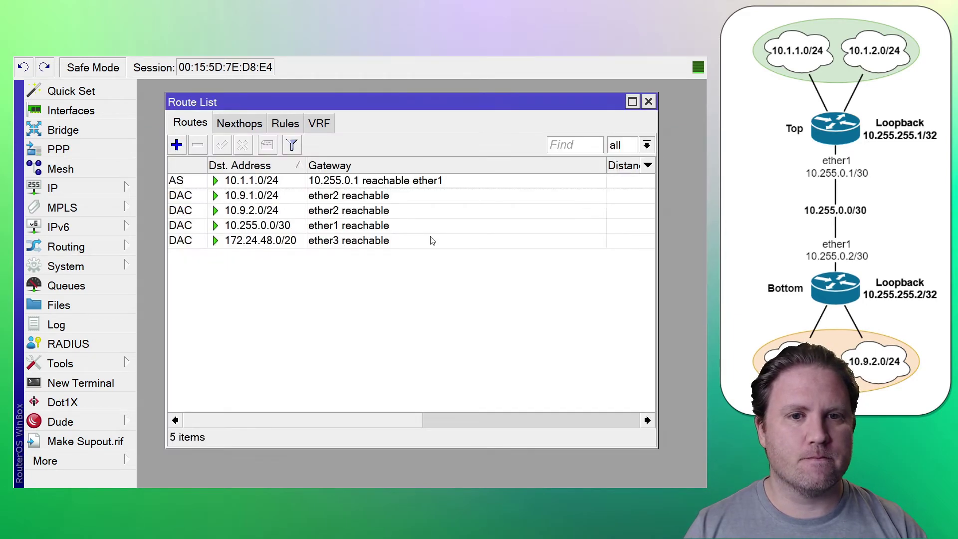
Add a static route to 10.1.2.0/24 via gateway 10.255.0.1.
{"action": "left_click", "coordinate": [383, 183]}
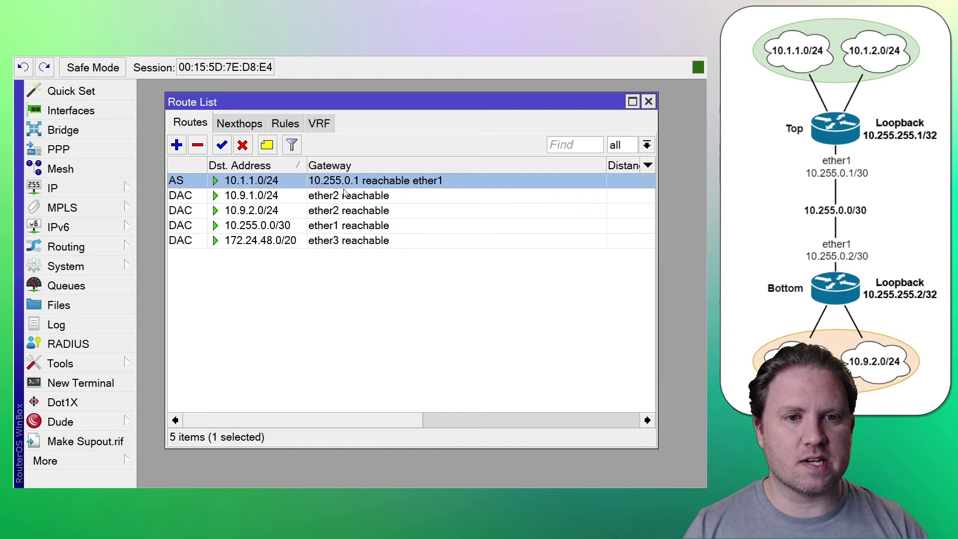
{"action": "left_click", "coordinate": [180, 147]}
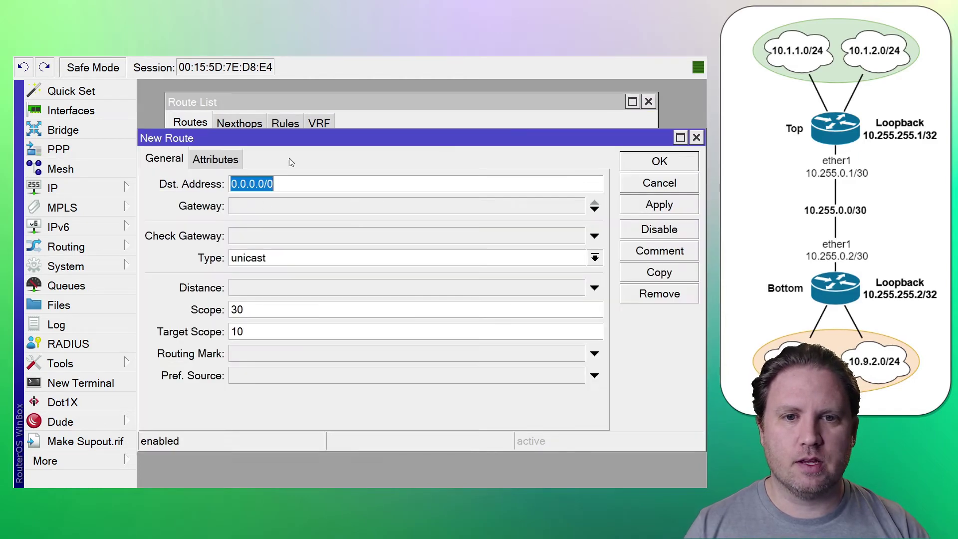
{"action": "left_click", "coordinate": [595, 209]}
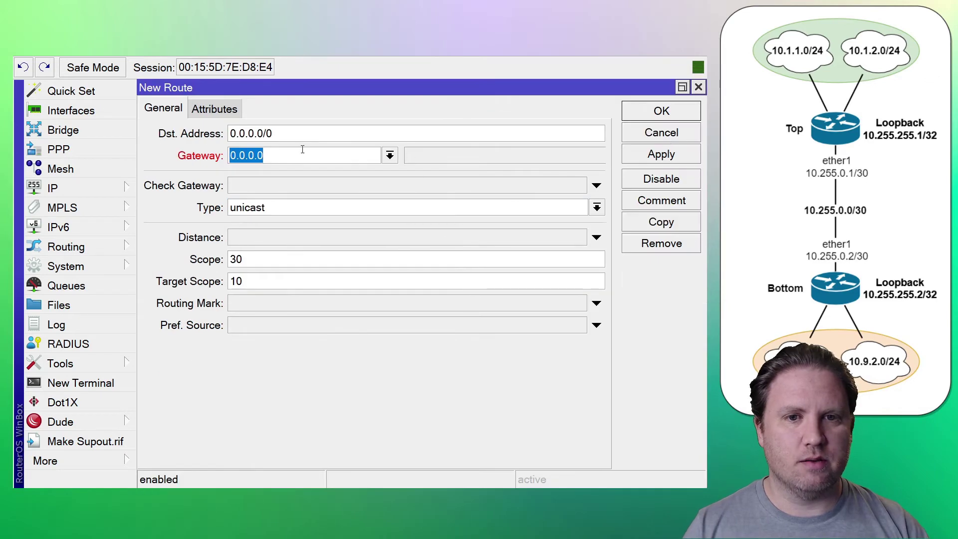
{"action": "double_click", "coordinate": [283, 139]}
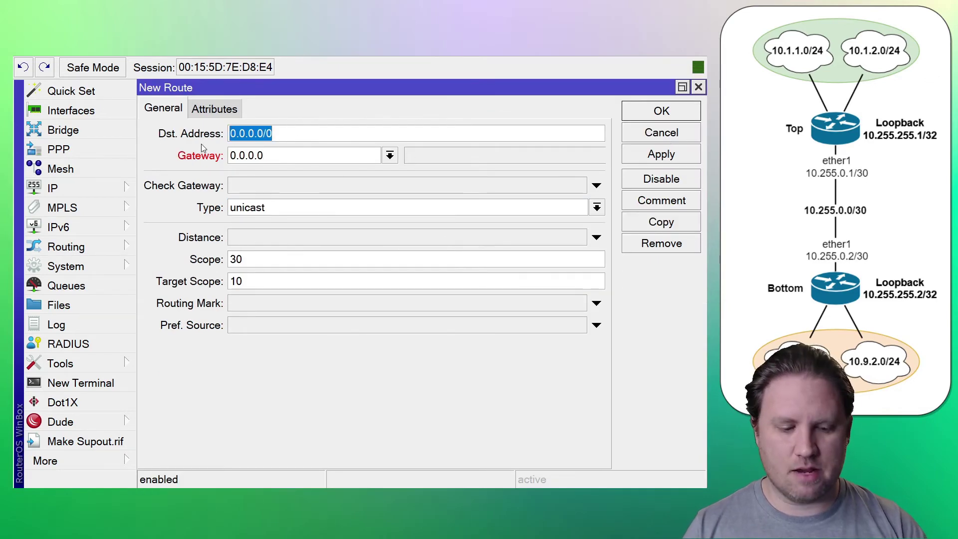
{"action": "type", "text": "10.1.2.0/24"}
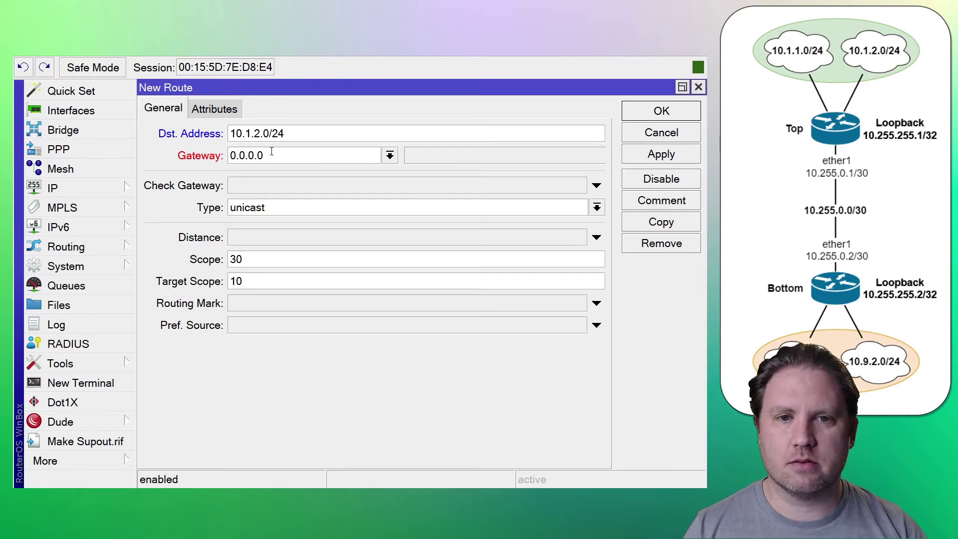
{"action": "key", "text": "Tab"}
{"action": "type", "text": "10.255.0.1"}
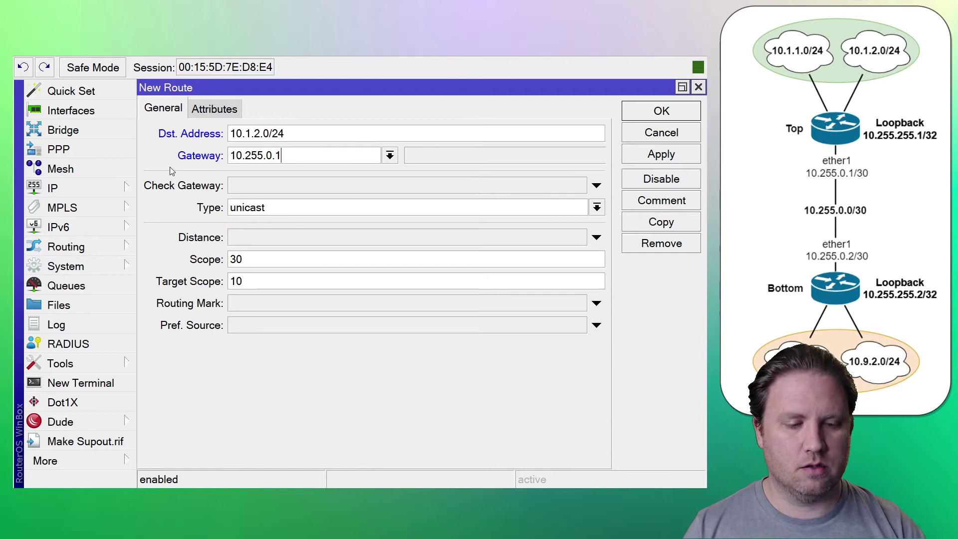
{"action": "key", "text": "Return"}
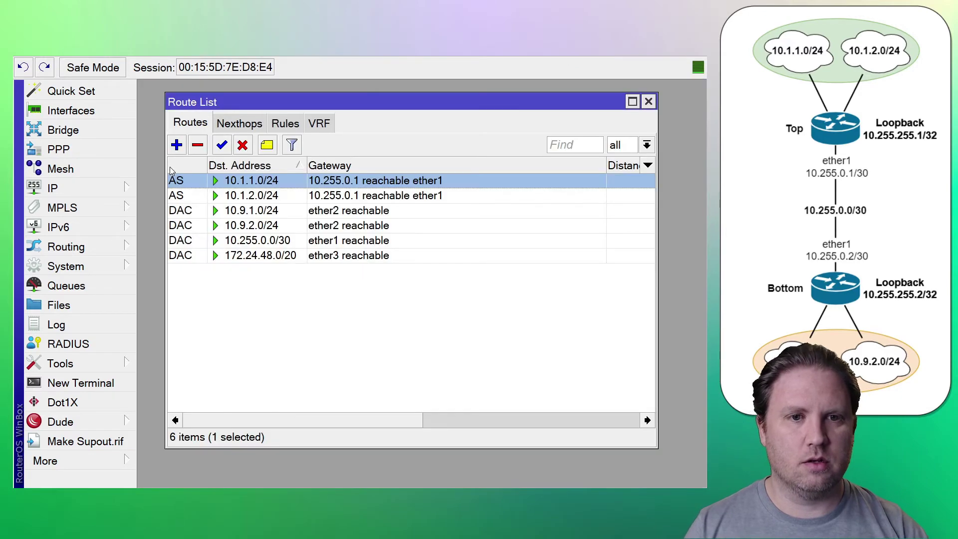
{"action": "left_click", "coordinate": [395, 200]}
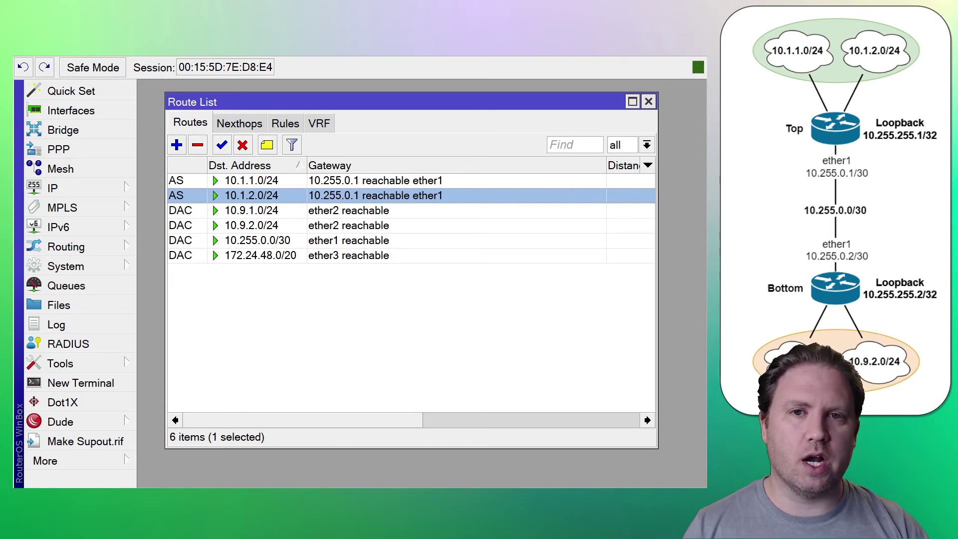
{"action": "left_click", "coordinate": [90, 111]}
{"action": "left_click_drag", "start_coordinate": [298, 142], "coordinate": [309, 265]}
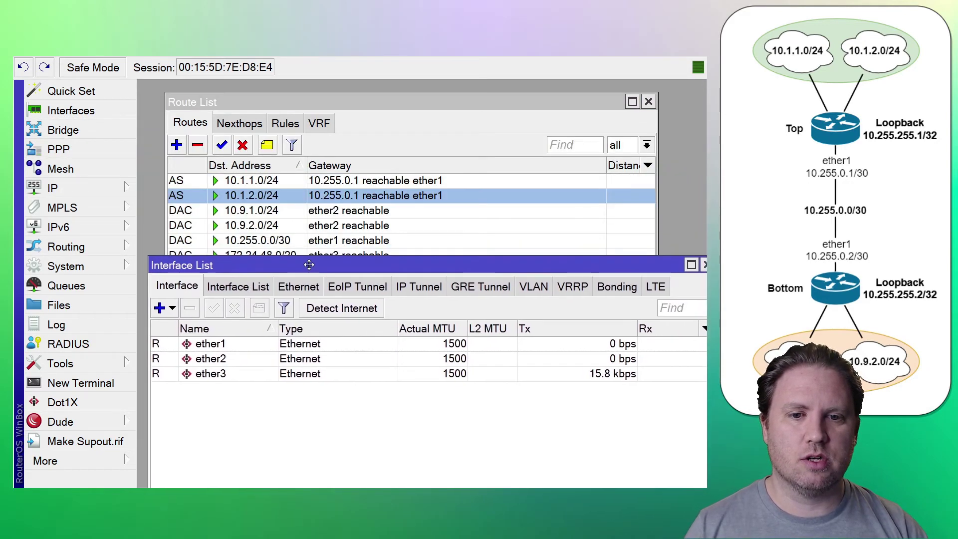
{"action": "left_click", "coordinate": [261, 345]}
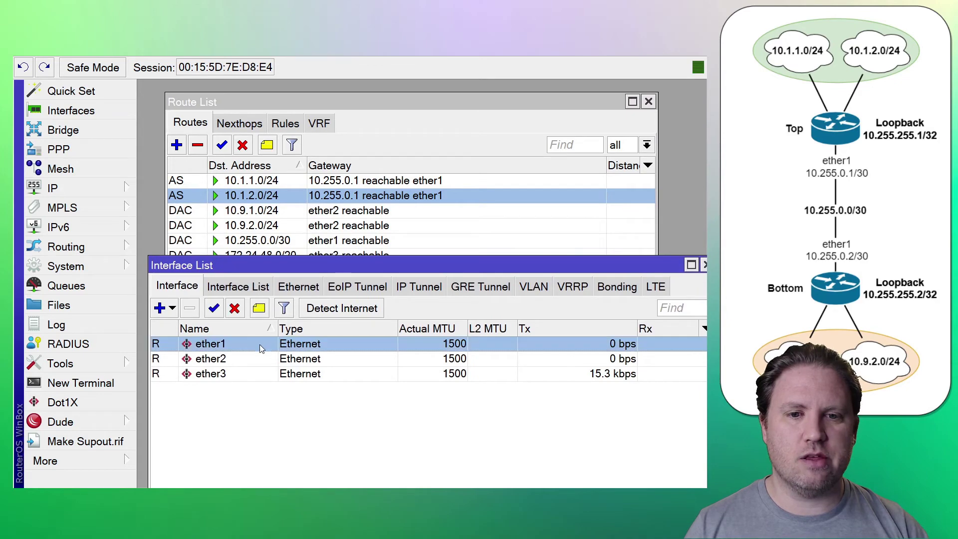
{"action": "left_click", "coordinate": [235, 309]}
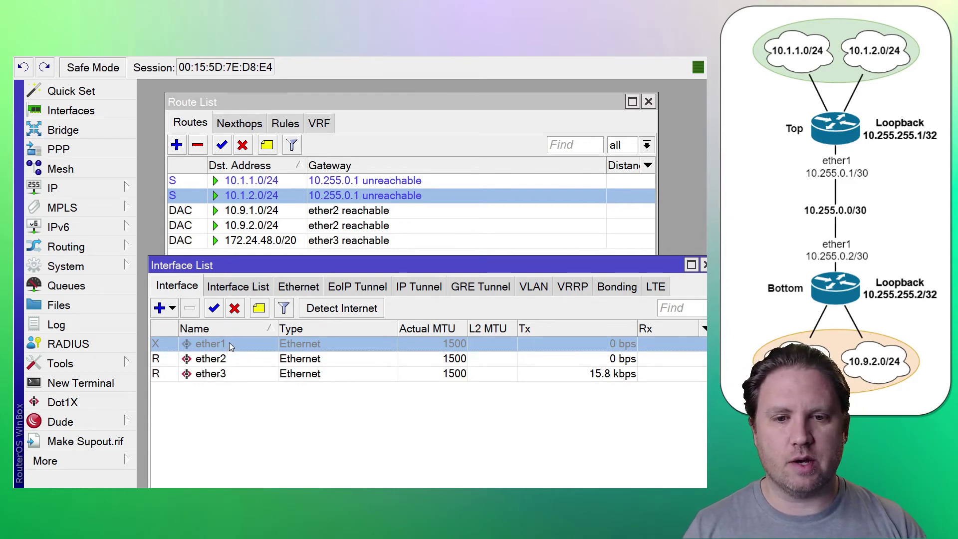
{"action": "left_click", "coordinate": [219, 313]}
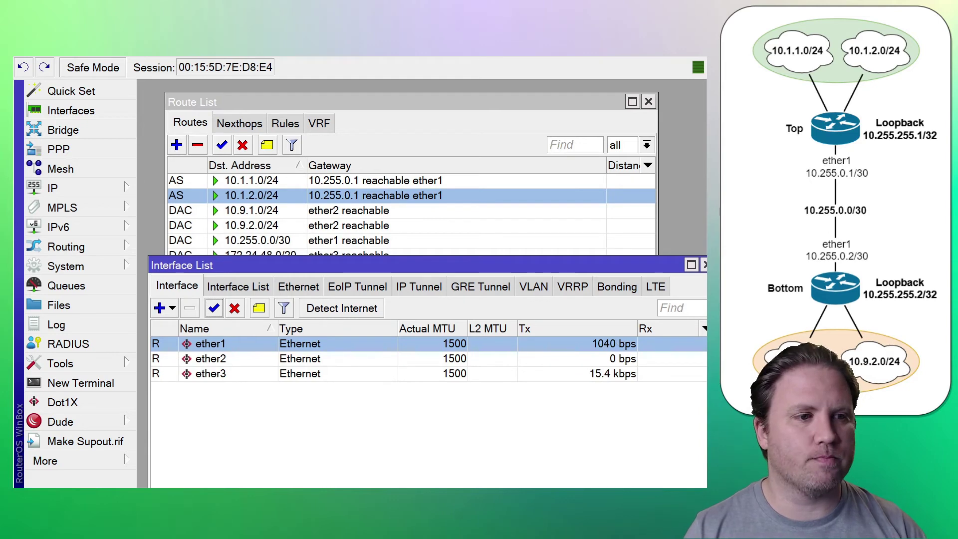
{"action": "left_click", "coordinate": [705, 265]}
{"action": "left_click", "coordinate": [333, 359]}
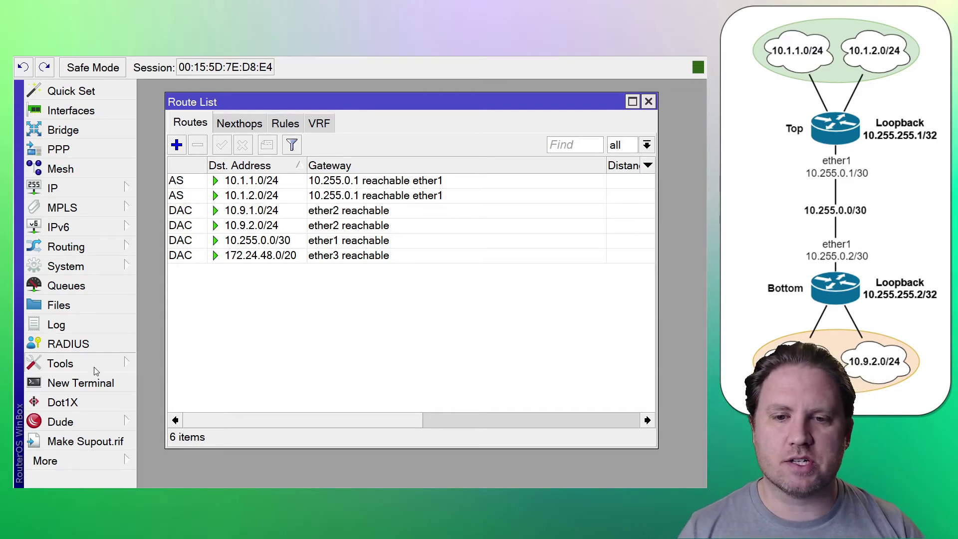
Ping 10.1.1.1 from the Bottom router and stop after five successful replies.
{"action": "left_click", "coordinate": [196, 286]}
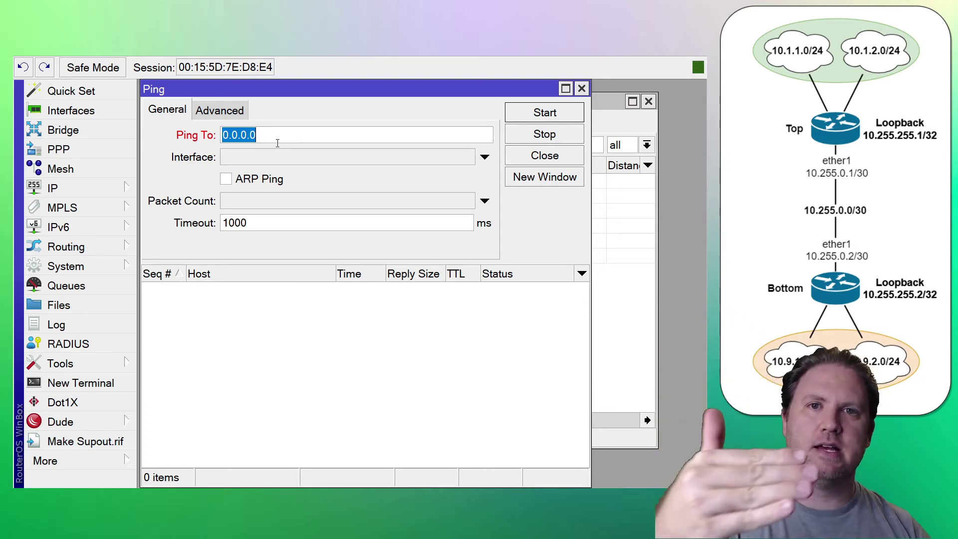
{"action": "type", "text": "10.1.1.1"}
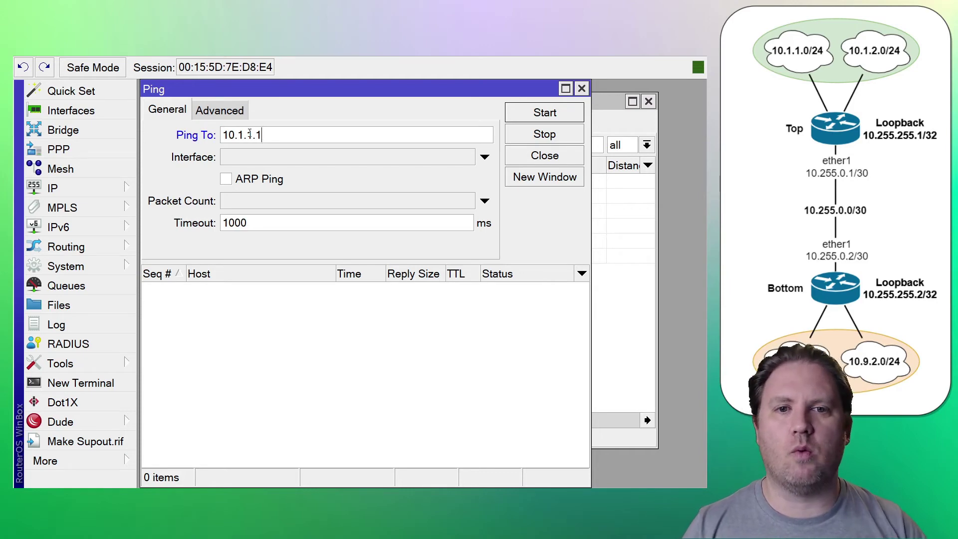
{"action": "left_click", "coordinate": [539, 118]}
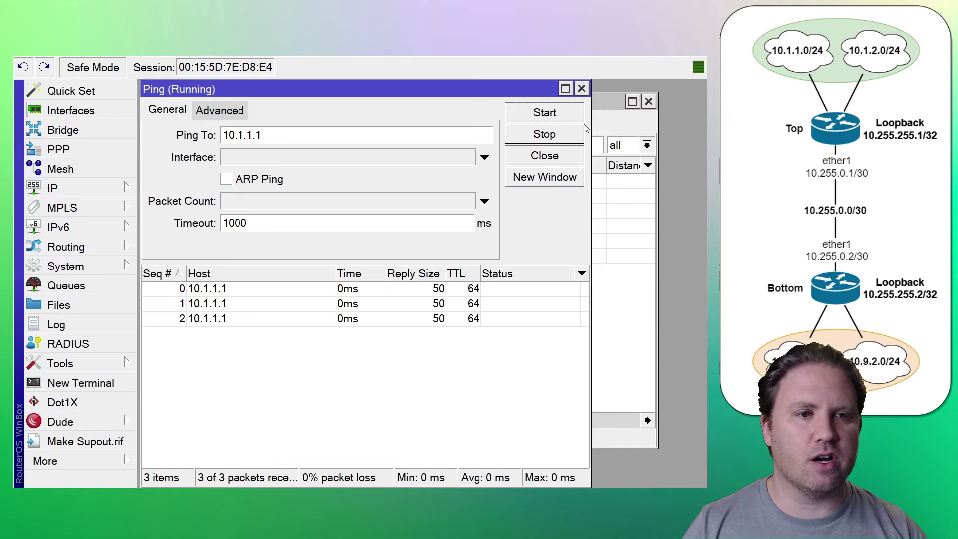
{"action": "left_click", "coordinate": [562, 136]}
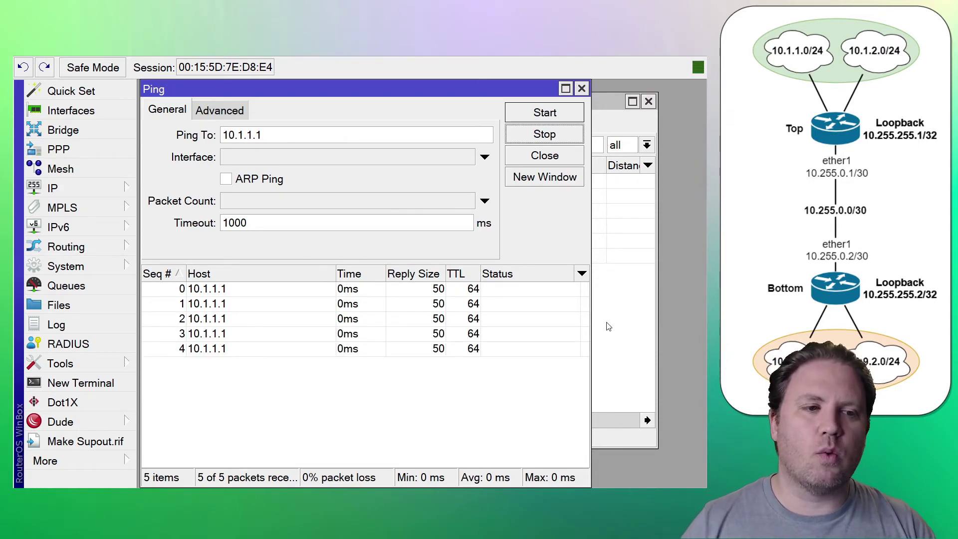
{"action": "left_click", "coordinate": [632, 345]}
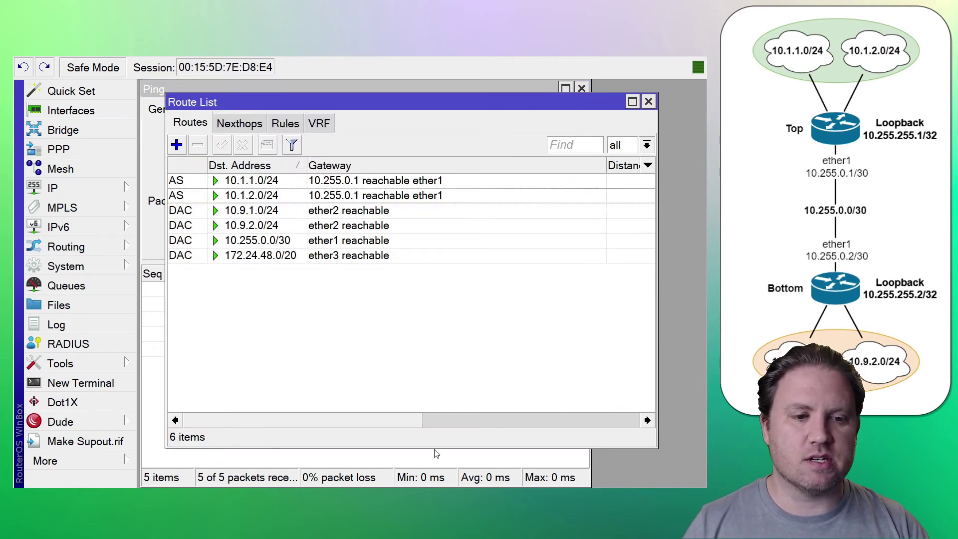
Disable ether1 in the Interface List and restart the ping to 10.1.1.1.
{"action": "left_click", "coordinate": [98, 111]}
{"action": "left_click", "coordinate": [198, 222]}
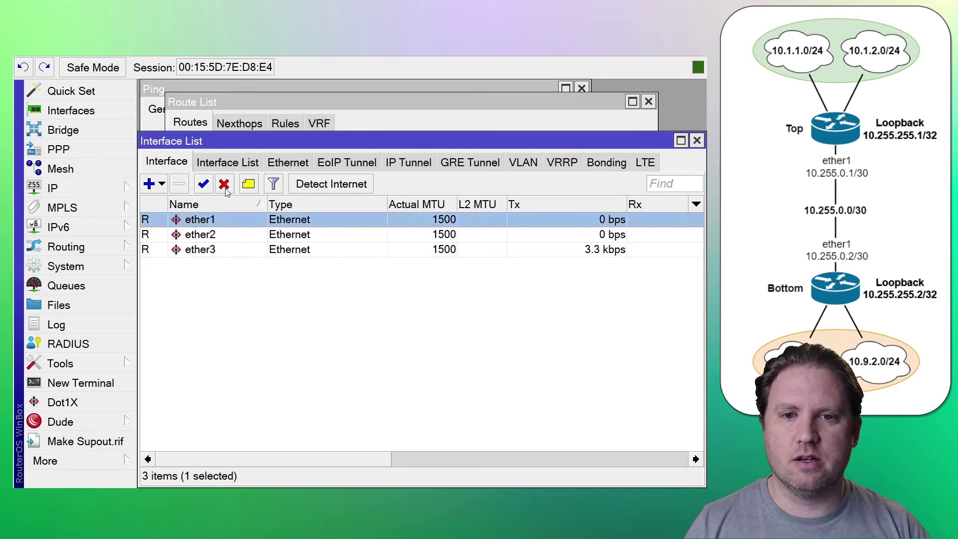
{"action": "left_click", "coordinate": [224, 185]}
{"action": "left_click", "coordinate": [183, 90]}
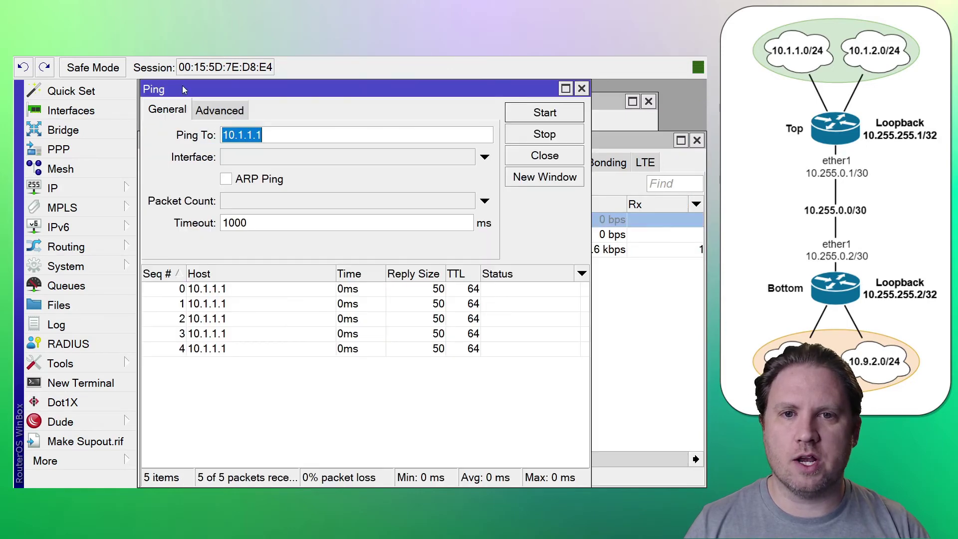
{"action": "left_click", "coordinate": [545, 113]}
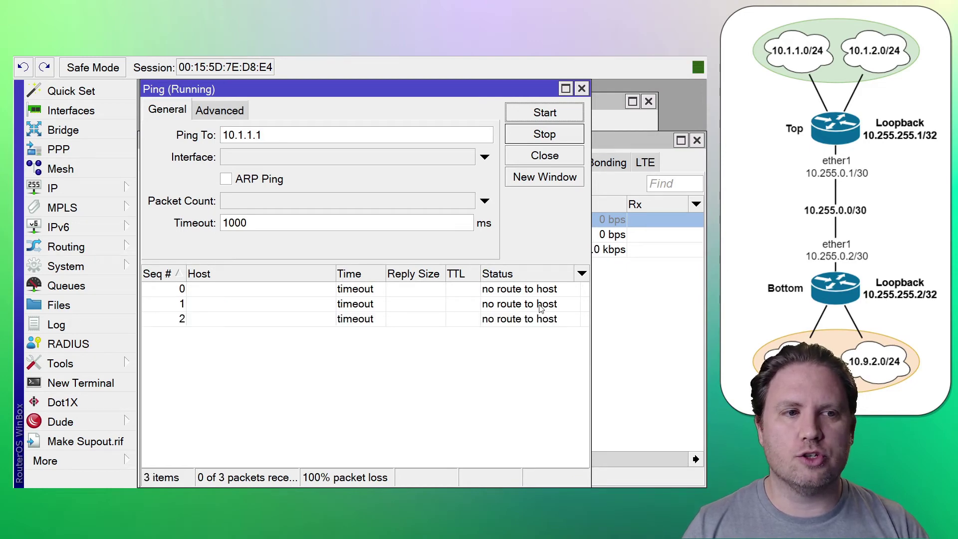
Re-enable ether1, let the ping to 10.1.1.1 recover, then stop and close Ping.
{"action": "left_click", "coordinate": [612, 104]}
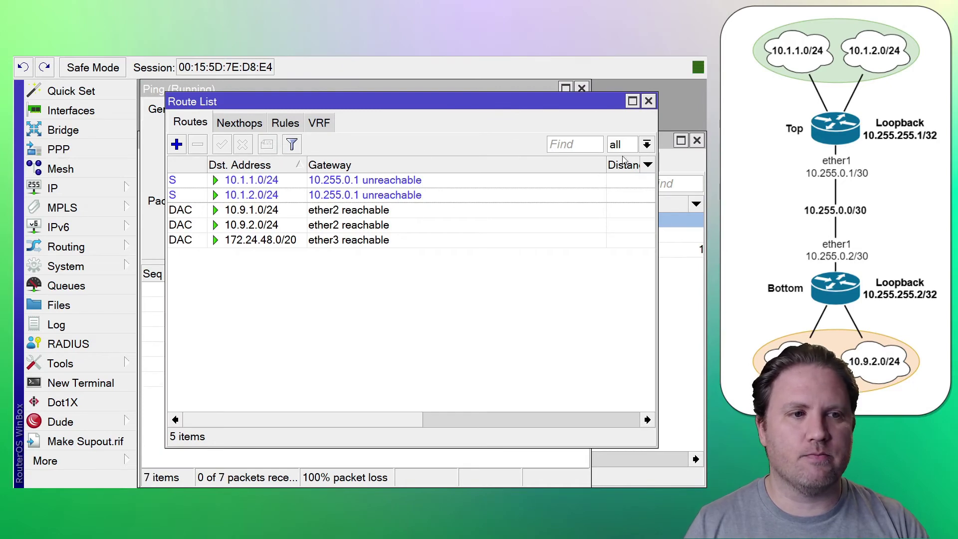
{"action": "left_click", "coordinate": [684, 161]}
{"action": "left_click", "coordinate": [203, 184]}
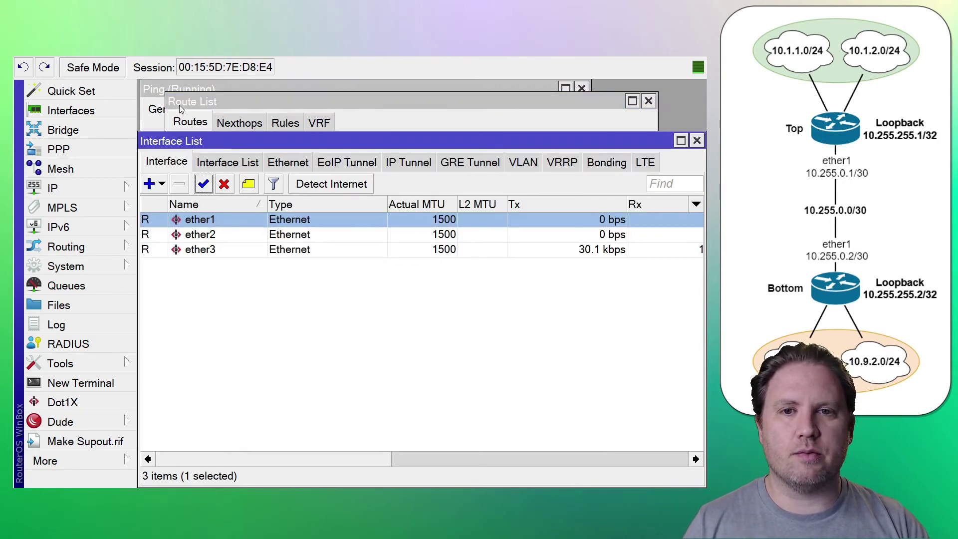
{"action": "left_click", "coordinate": [190, 87]}
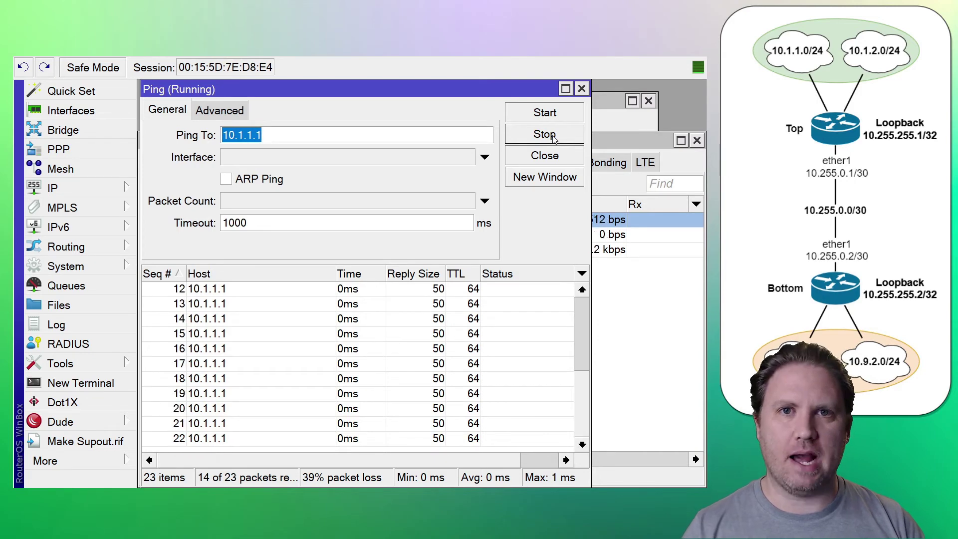
{"action": "left_click", "coordinate": [545, 135]}
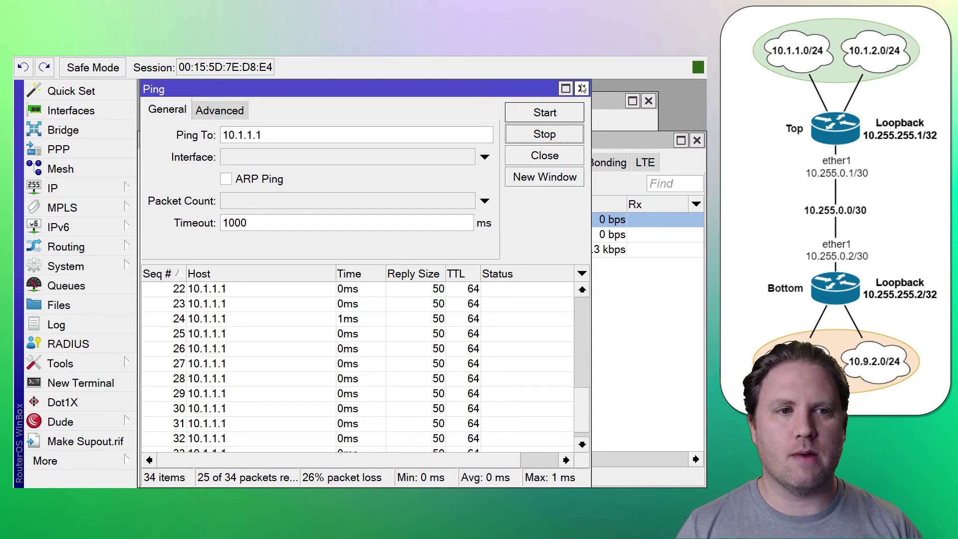
{"action": "left_click", "coordinate": [582, 88]}
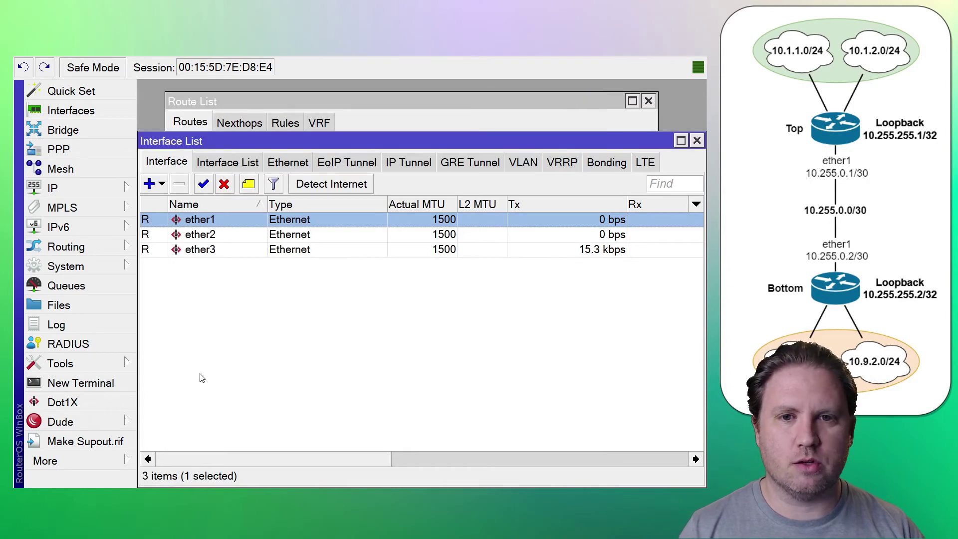
Close the Interface List and add a bridge named Loopback on the Bridge tab.
{"action": "left_click", "coordinate": [697, 141]}
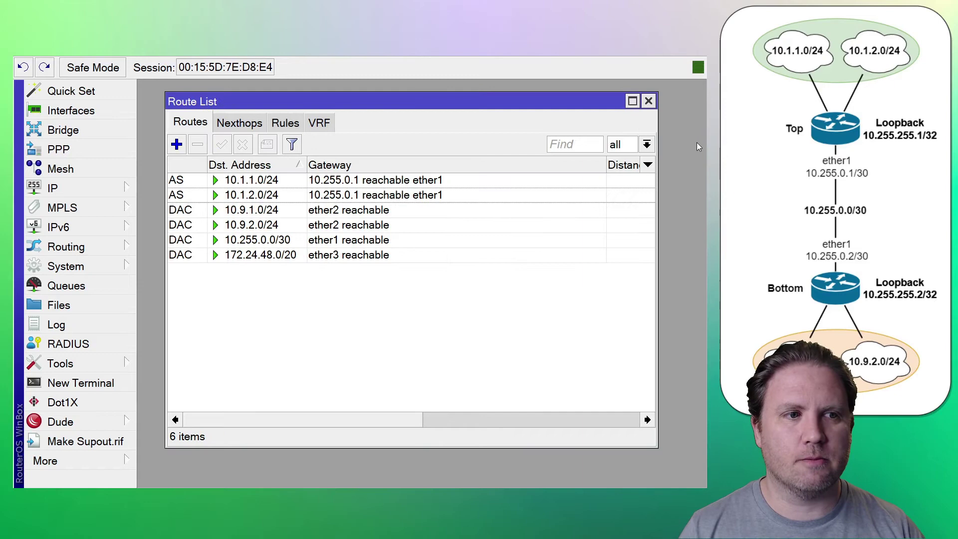
{"action": "left_click", "coordinate": [90, 129]}
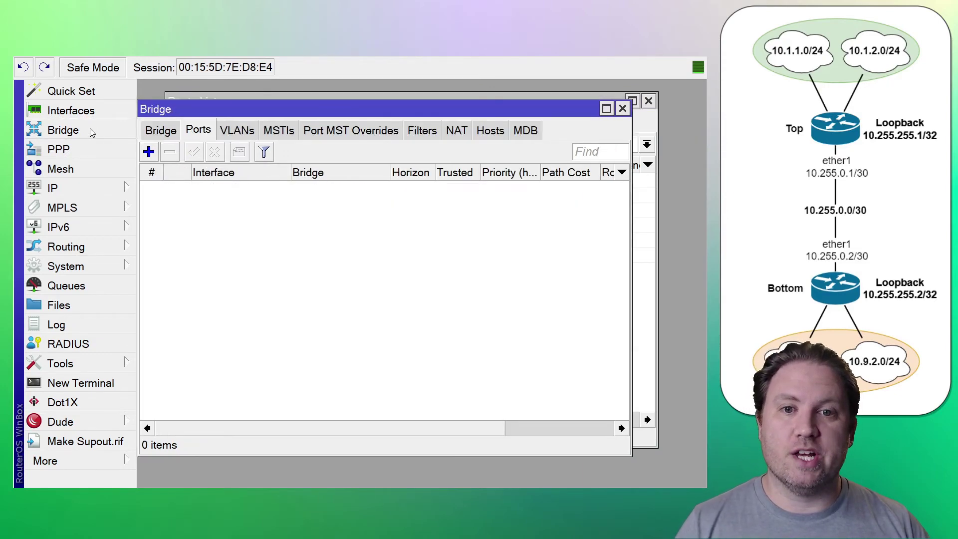
{"action": "left_click", "coordinate": [171, 132]}
{"action": "left_click", "coordinate": [148, 152]}
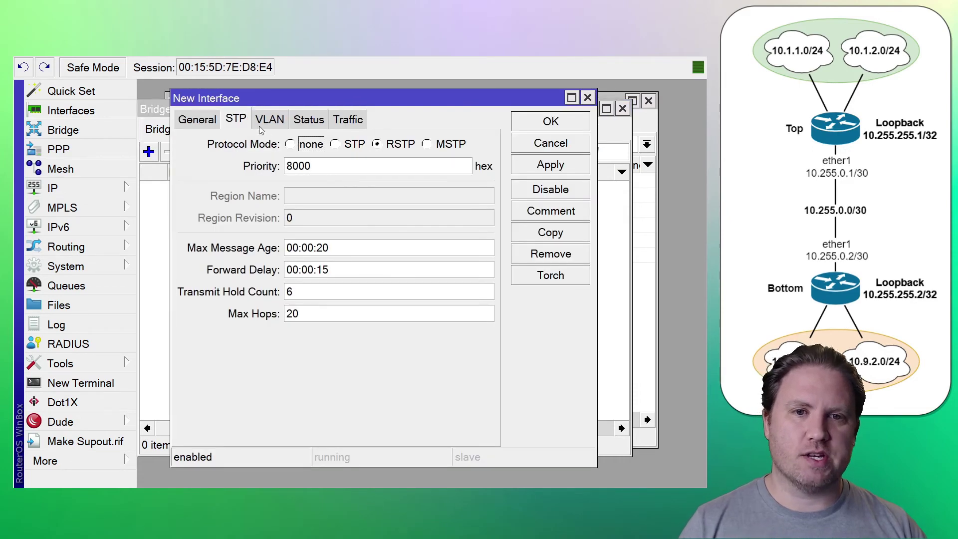
{"action": "left_click", "coordinate": [204, 121]}
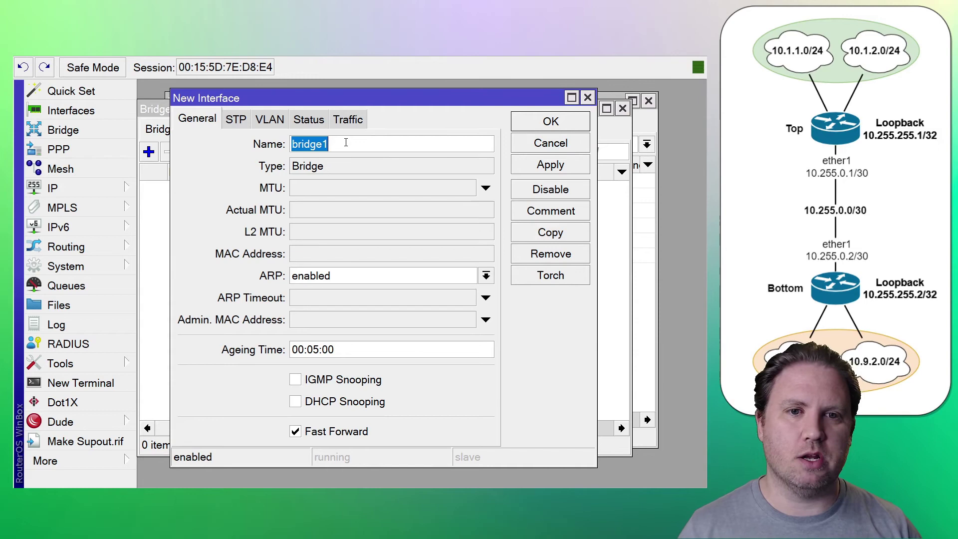
{"action": "type", "text": "Loopback"}
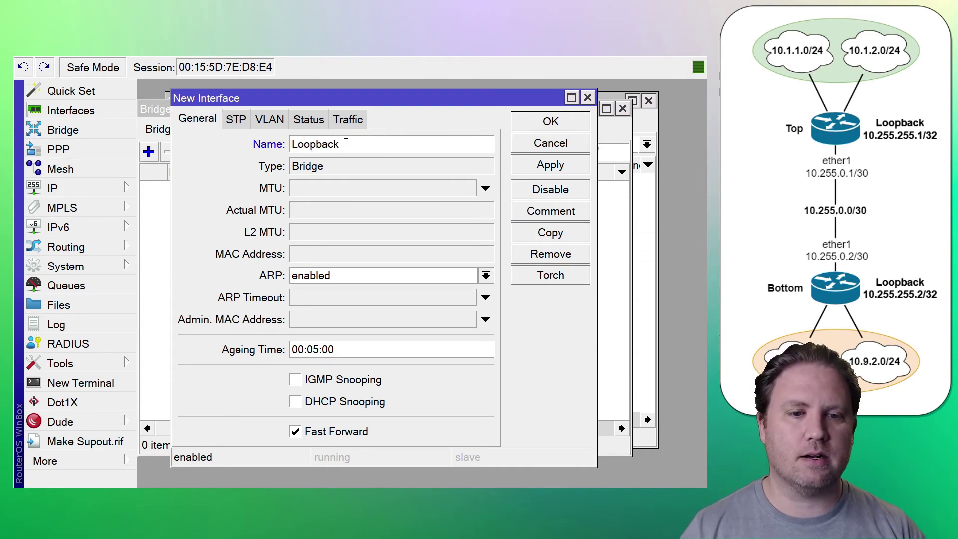
{"action": "left_click", "coordinate": [540, 124]}
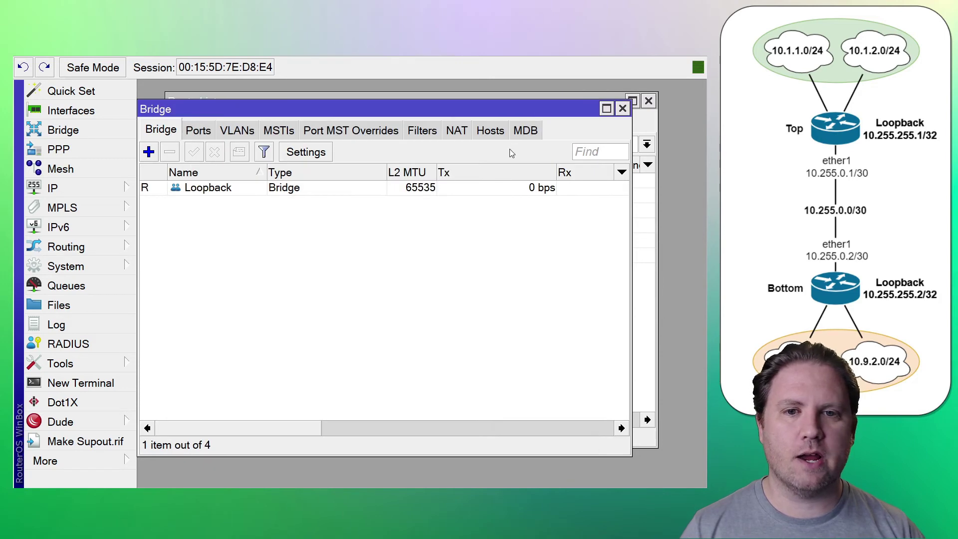
Add IP address 10.255.255.2 on the Loopback interface of the Bottom router.
{"action": "left_click", "coordinate": [96, 188]}
{"action": "left_click", "coordinate": [210, 73]}
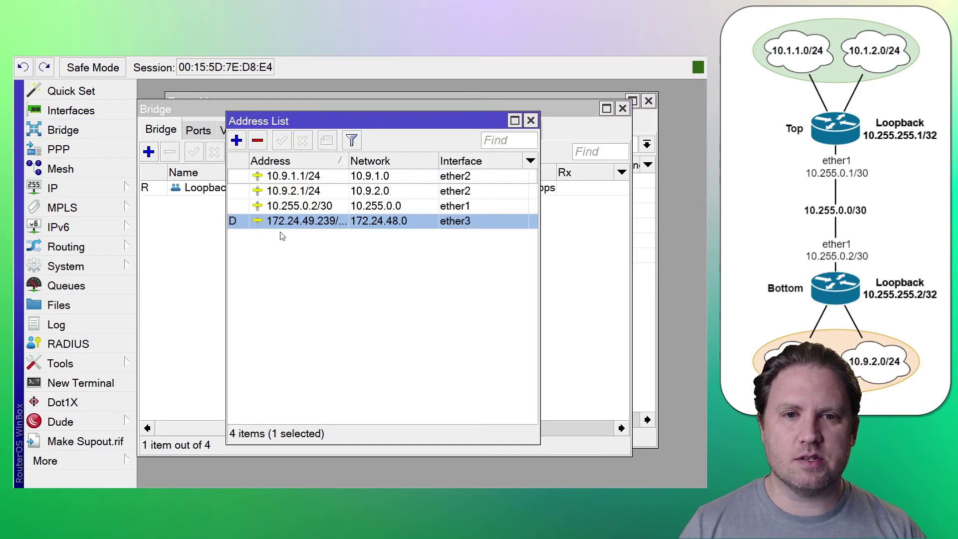
{"action": "left_click", "coordinate": [236, 140]}
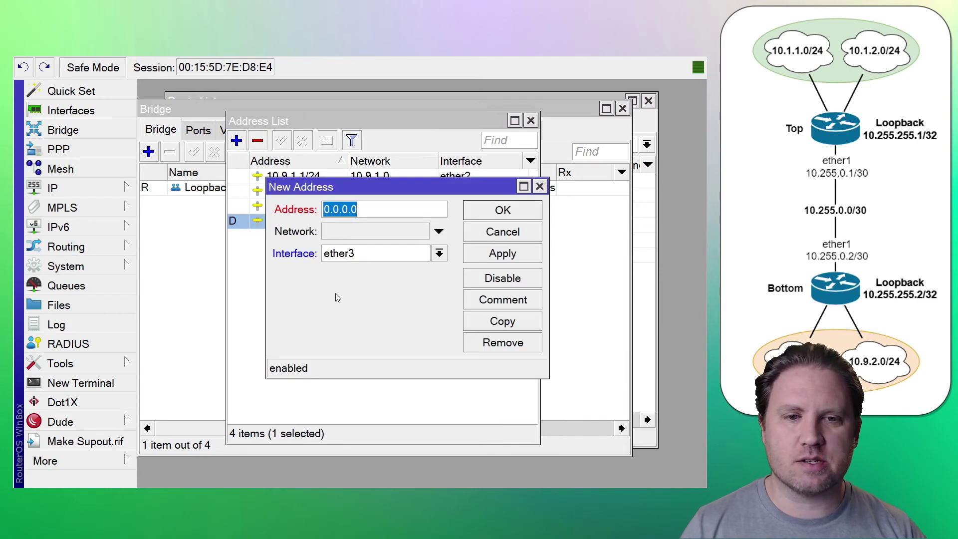
{"action": "left_click", "coordinate": [367, 253]}
{"action": "key", "text": "l"}
{"action": "left_click", "coordinate": [364, 211]}
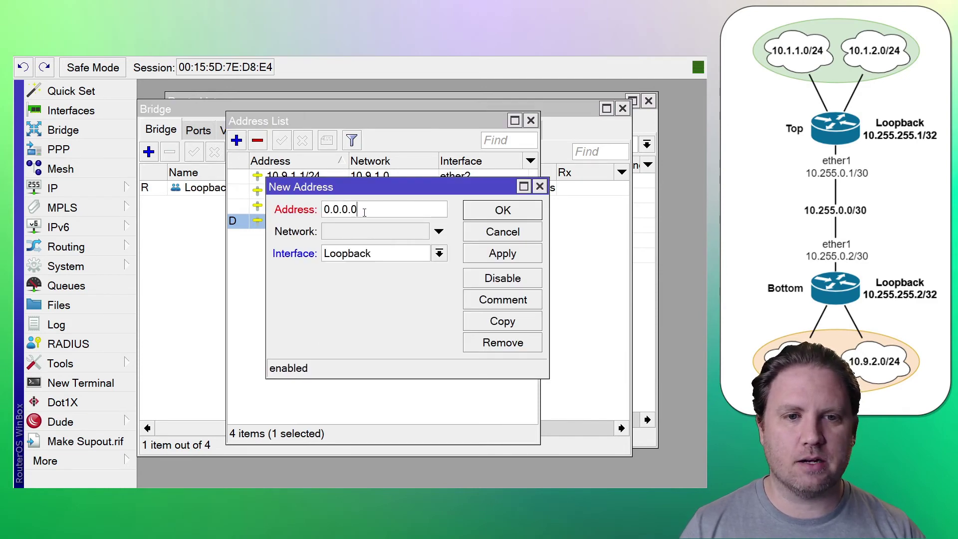
{"action": "left_click_drag", "start_coordinate": [365, 210], "coordinate": [319, 211]}
{"action": "type", "text": "10.2"}
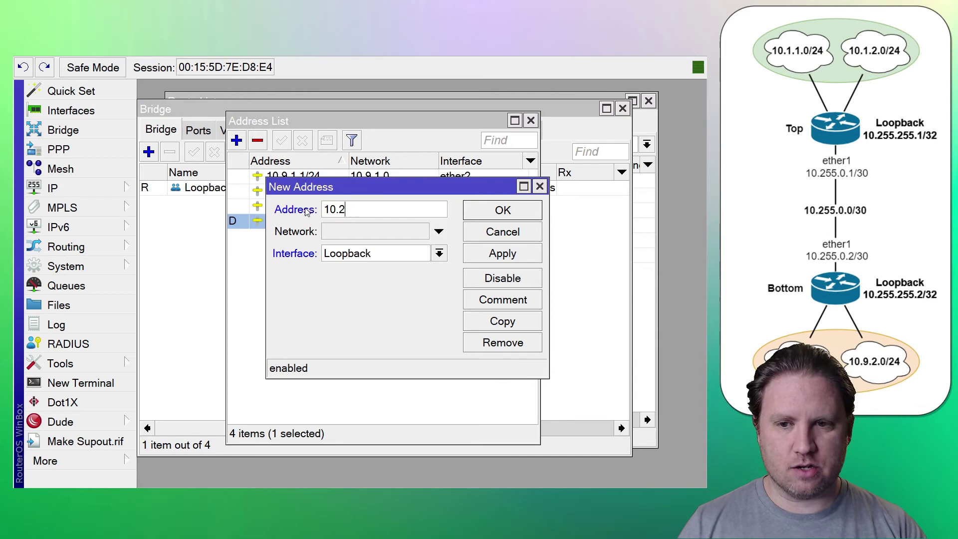
{"action": "type", "text": "55.255.2"}
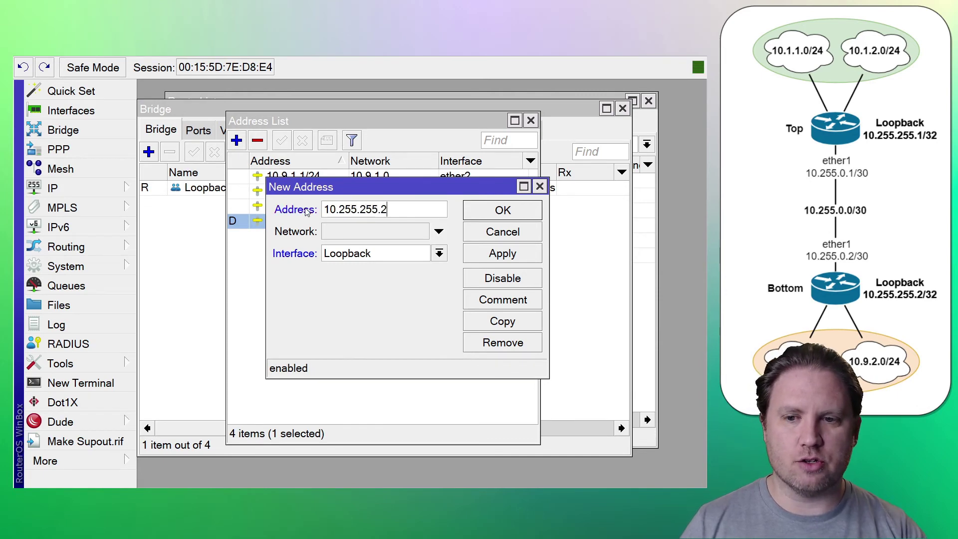
{"action": "left_click", "coordinate": [469, 214]}
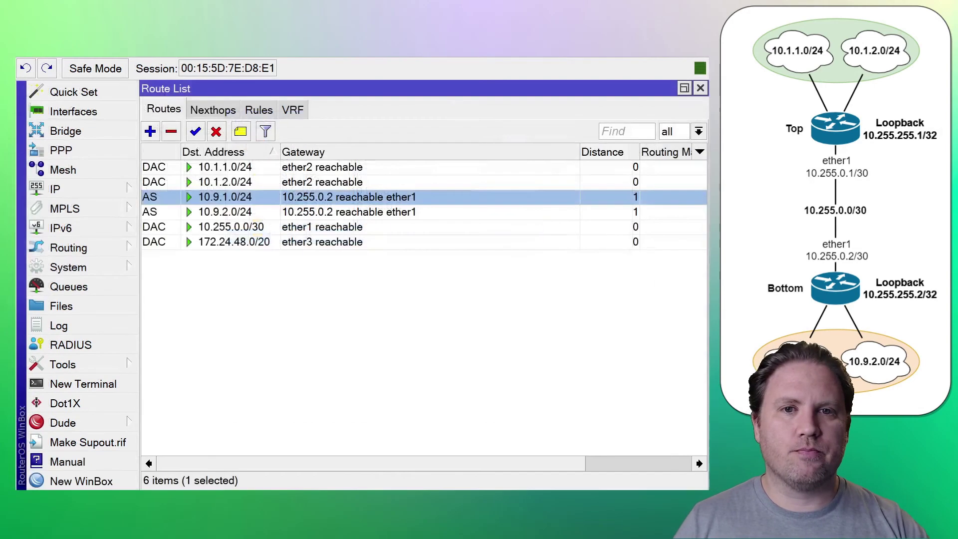
Create a new bridge named Loopback.
{"action": "left_click", "coordinate": [66, 131]}
{"action": "left_click", "coordinate": [161, 132]}
{"action": "left_click", "coordinate": [151, 154]}
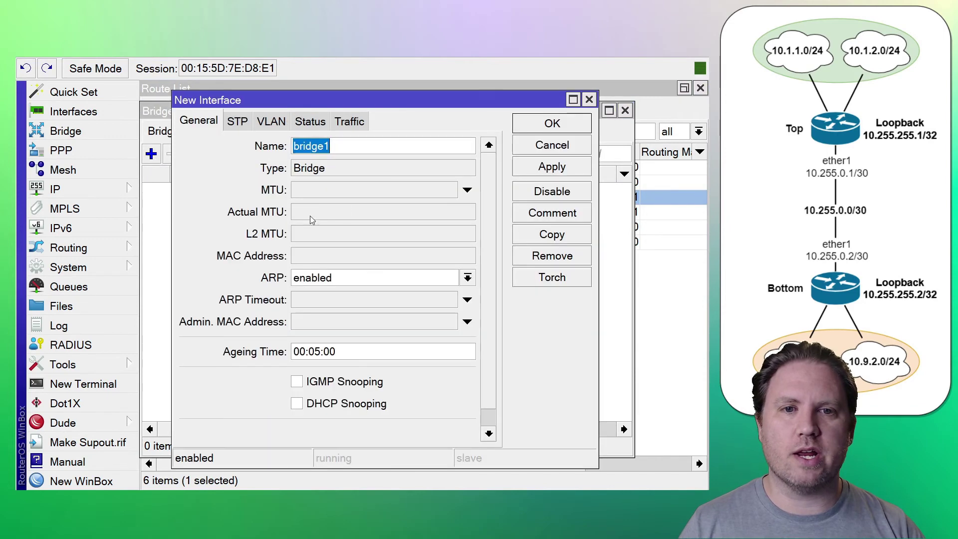
{"action": "type", "text": "Loopback"}
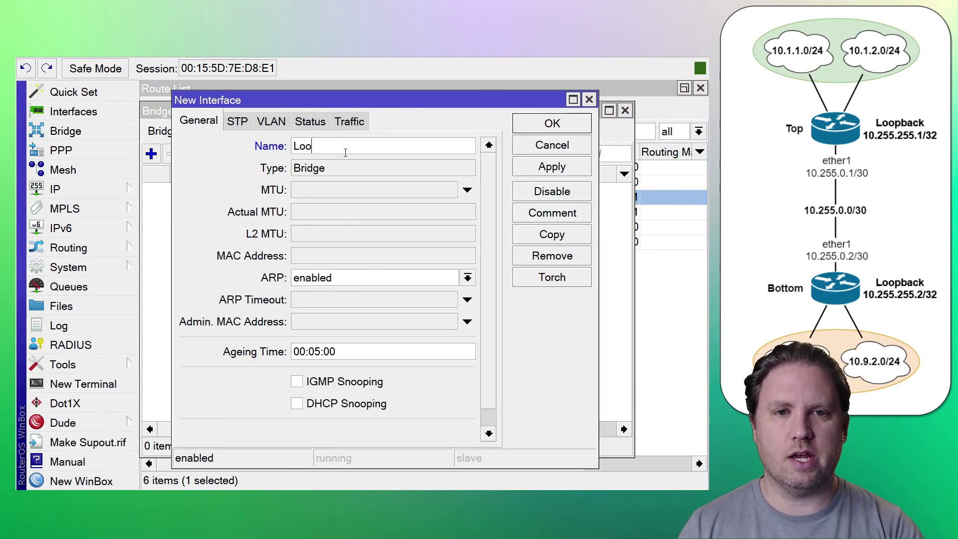
{"action": "left_click", "coordinate": [556, 127]}
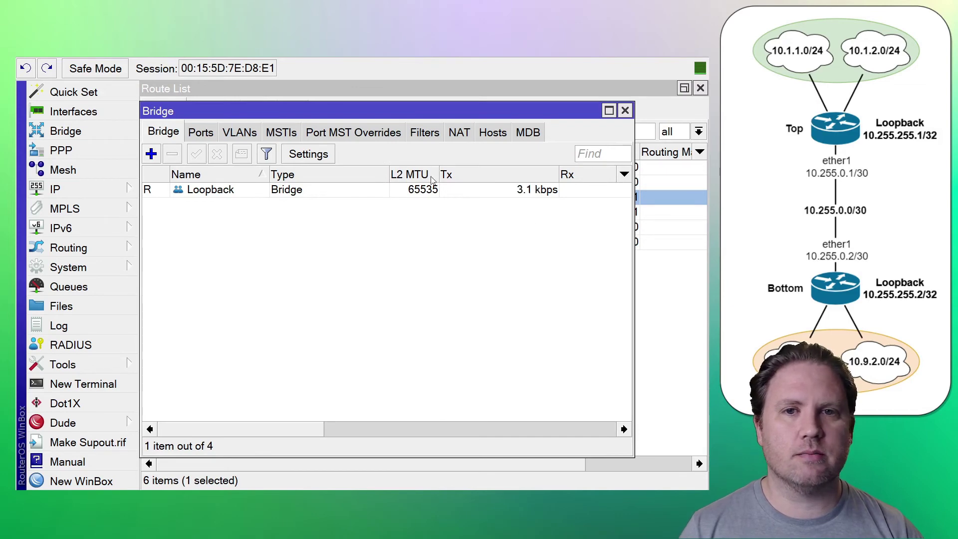
{"action": "left_click", "coordinate": [626, 110]}
Add address 10.255.255.2 on the Loopback interface in the IP address list.
{"action": "left_click", "coordinate": [101, 189]}
{"action": "left_click", "coordinate": [188, 196]}
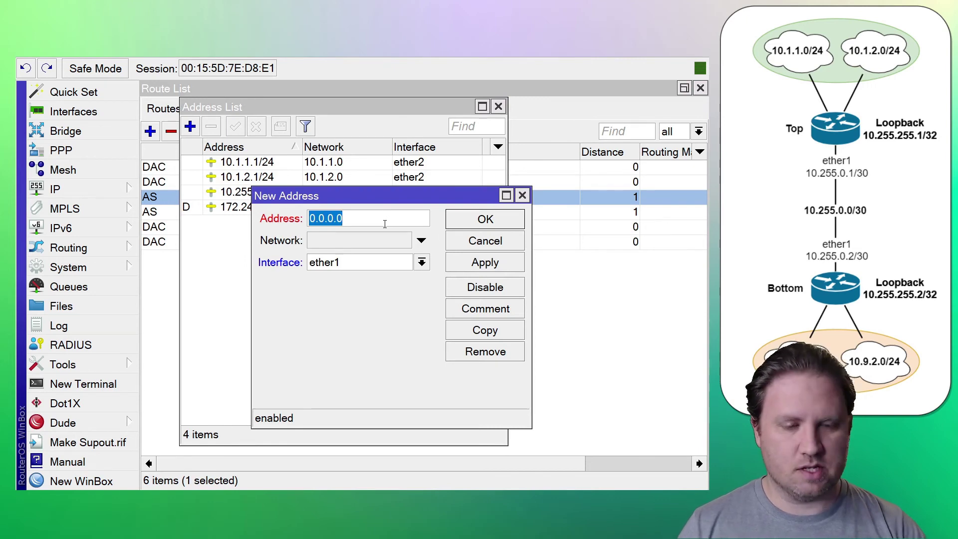
{"action": "type", "text": "10.255.255.2"}
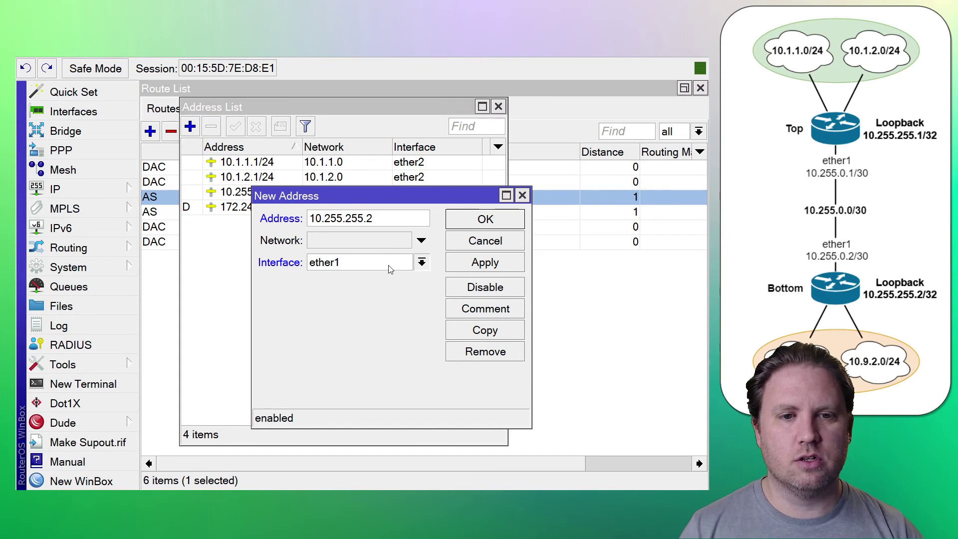
{"action": "scroll", "coordinate": [378, 276], "scroll_direction": "down", "scroll_amount": 2}
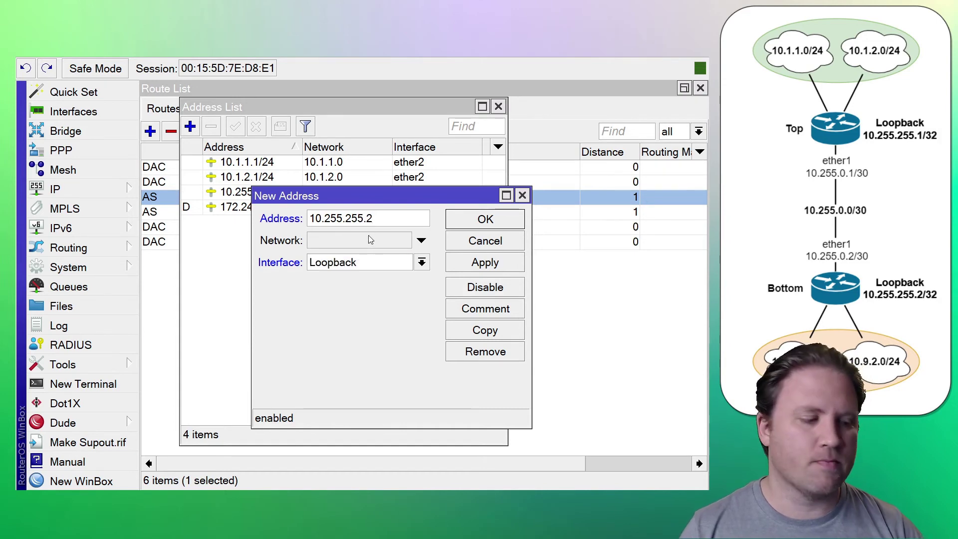
{"action": "type", "text": "/32"}
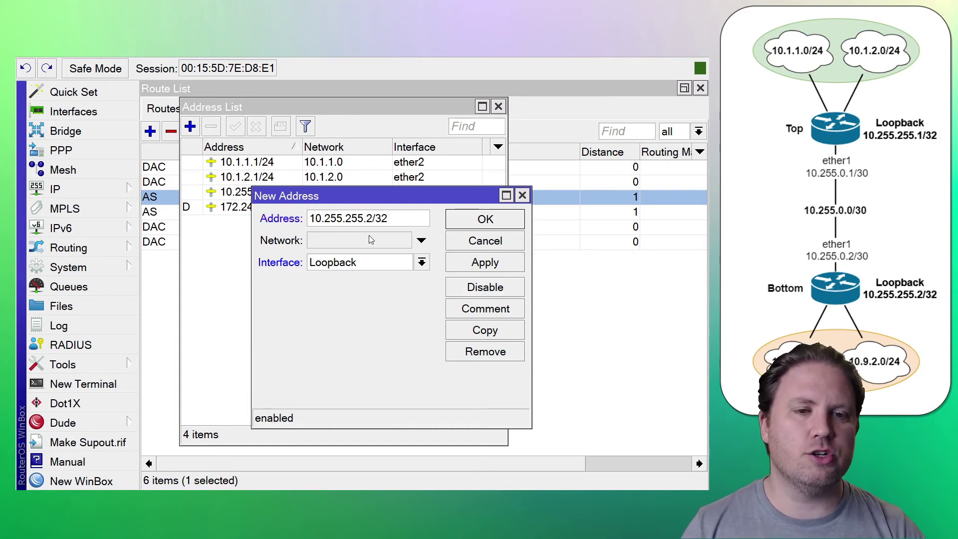
{"action": "key", "text": "BackSpace"}
{"action": "key", "text": "BackSpace"}
{"action": "key", "text": "BackSpace"}
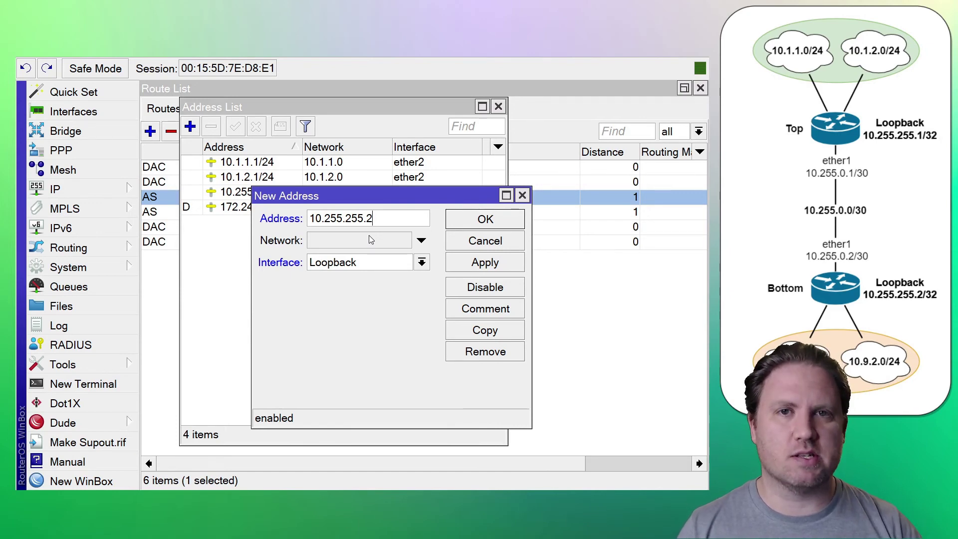
{"action": "left_click", "coordinate": [475, 228]}
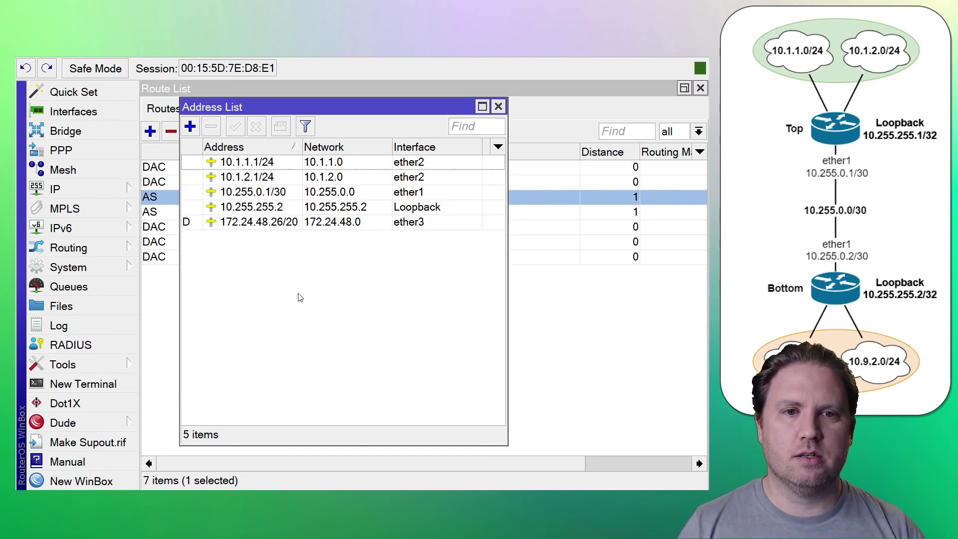
Change the Loopback address from 10.255.255.2 to 10.255.255.1, clearing its Network value.
{"action": "left_click", "coordinate": [499, 107]}
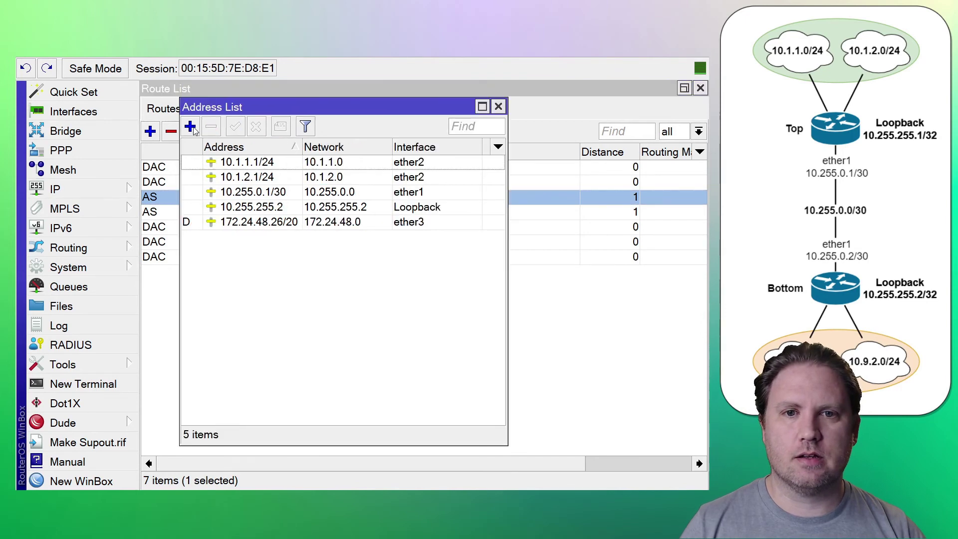
{"action": "double_click", "coordinate": [259, 214]}
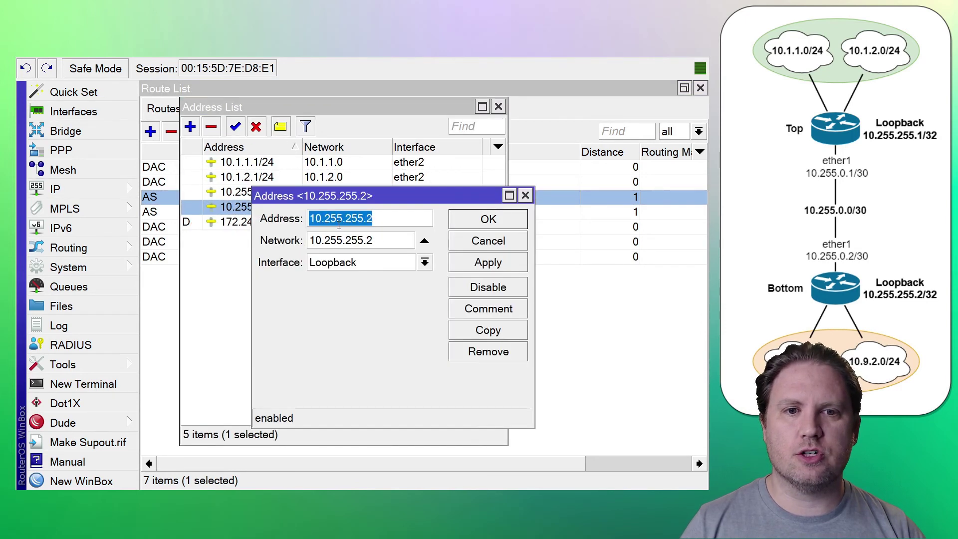
{"action": "left_click", "coordinate": [378, 216]}
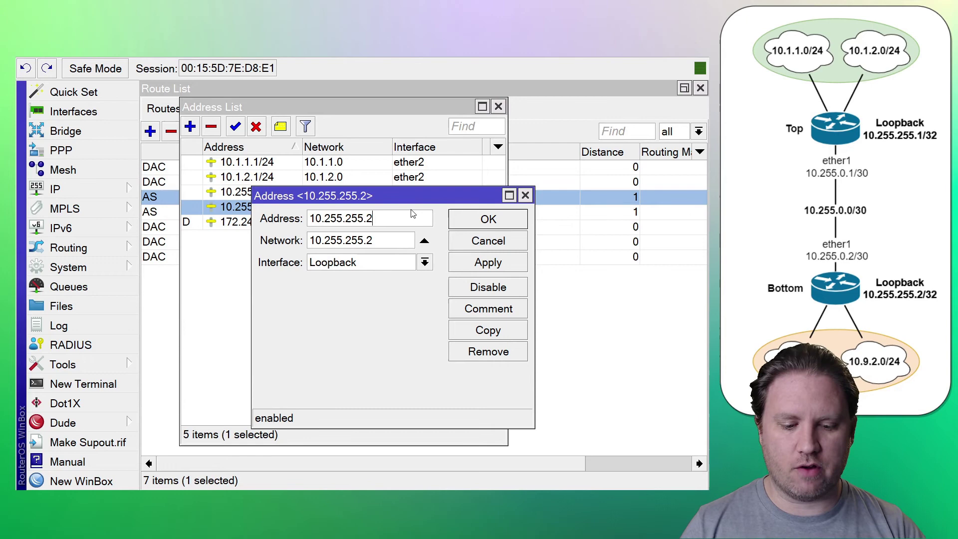
{"action": "key", "text": "BackSpace"}
{"action": "type", "text": "1"}
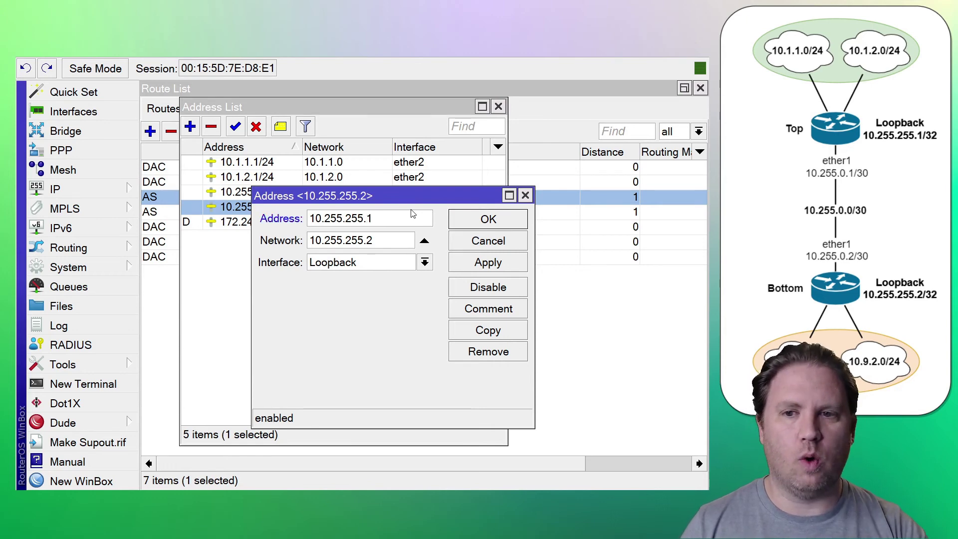
{"action": "left_click", "coordinate": [424, 242]}
{"action": "key", "text": "Return"}
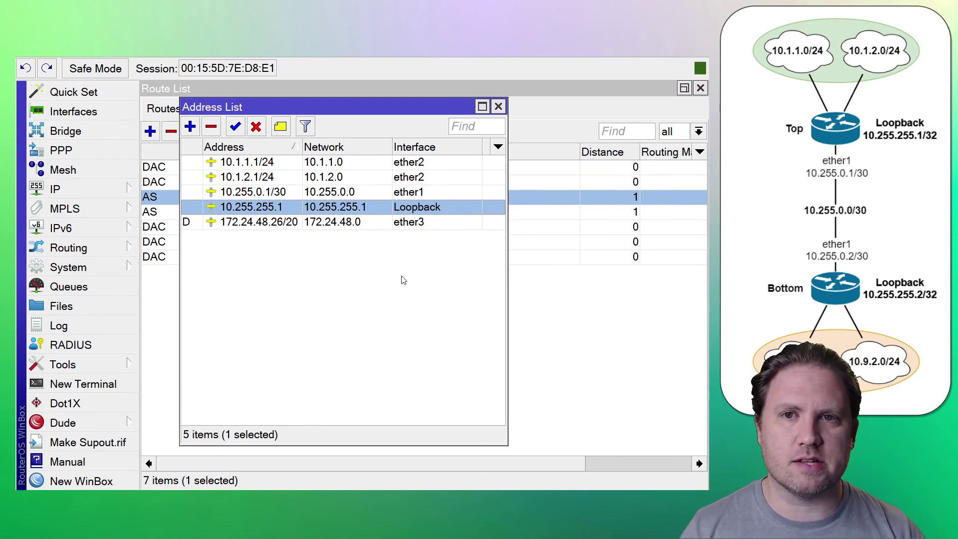
{"action": "left_click", "coordinate": [499, 106]}
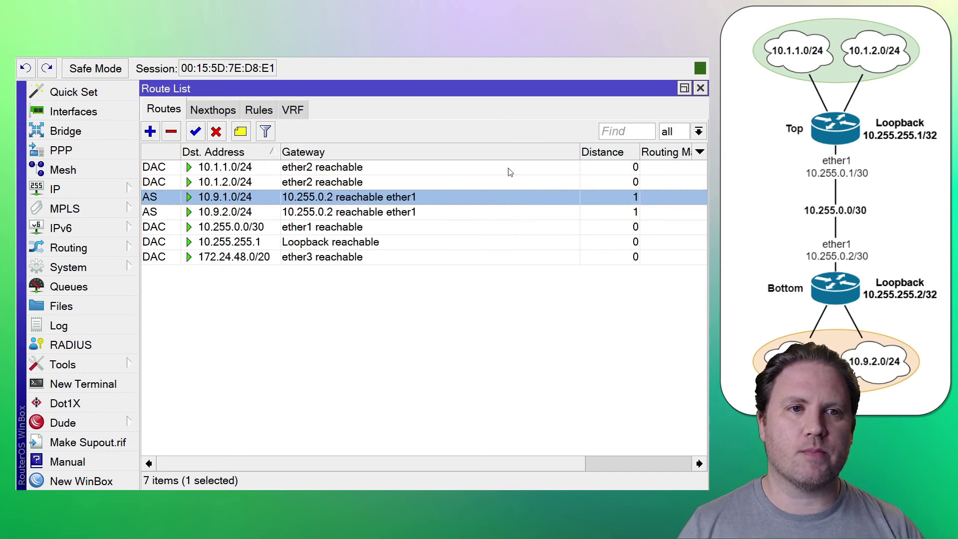
Add a Top router route with destination 10.255.255.2 and gateway 10.255.0.2.
{"action": "left_click", "coordinate": [348, 362]}
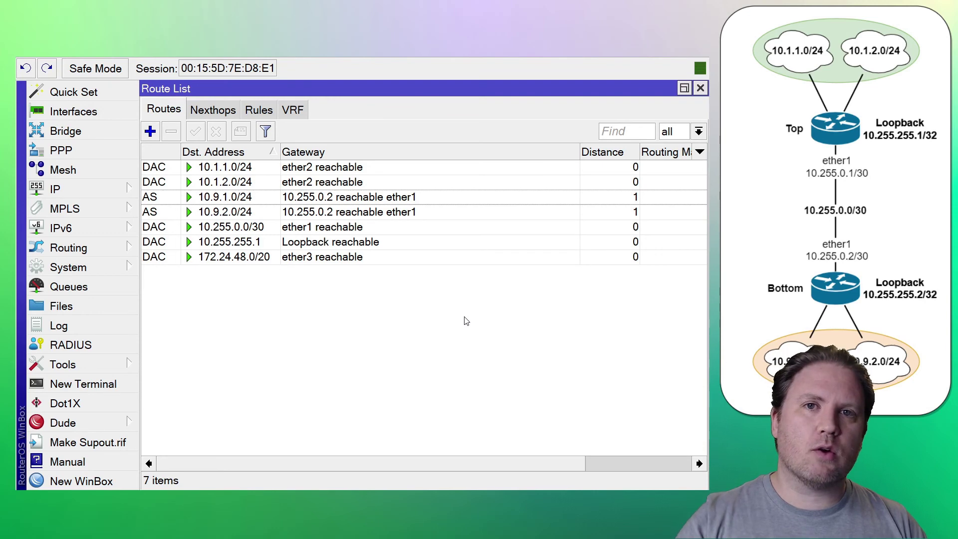
{"action": "left_click", "coordinate": [151, 134]}
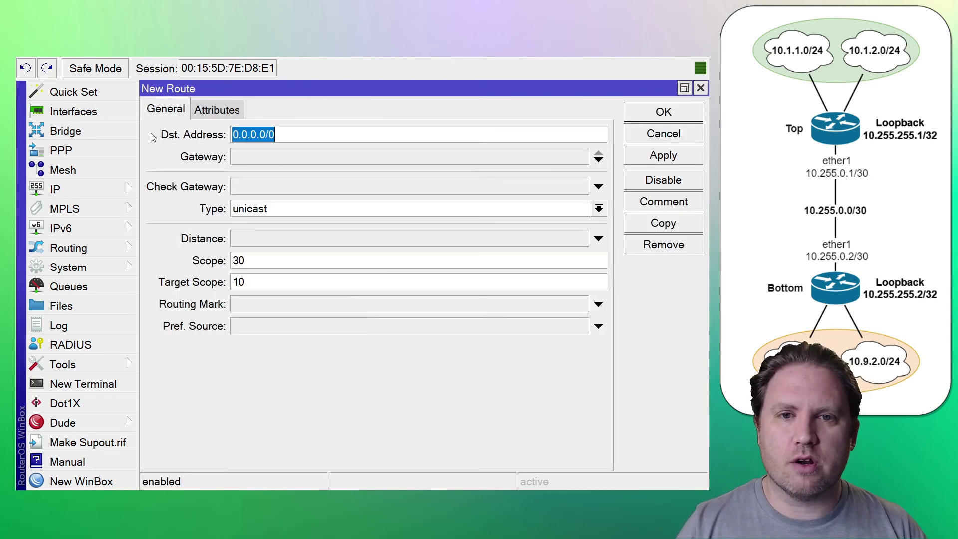
{"action": "type", "text": "10."}
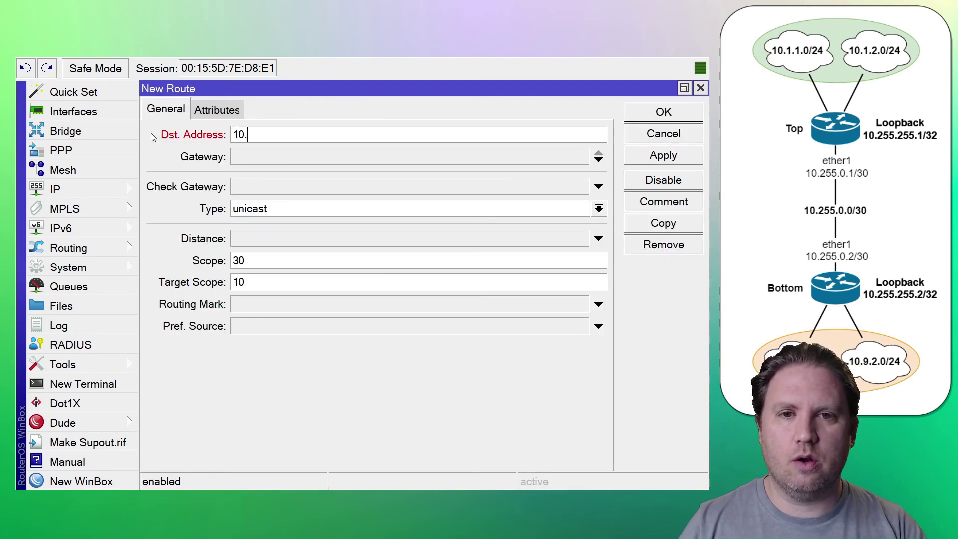
{"action": "type", "text": "255.255.2"}
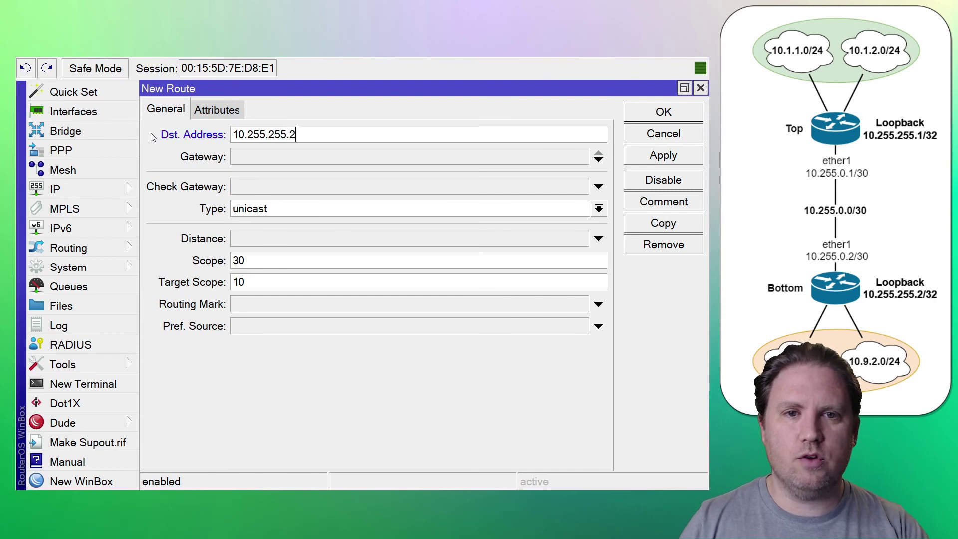
{"action": "left_click", "coordinate": [599, 160]}
{"action": "double_click", "coordinate": [560, 92]}
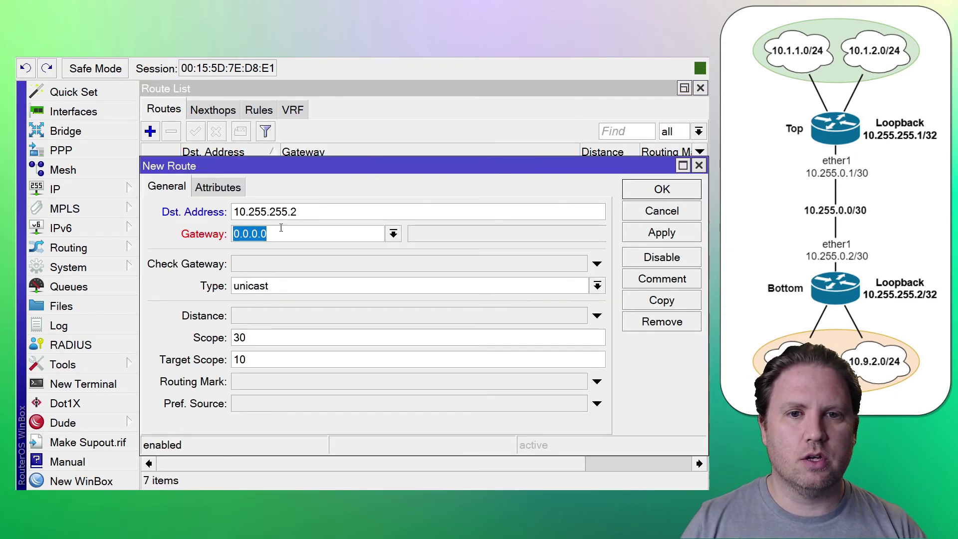
{"action": "type", "text": "10"}
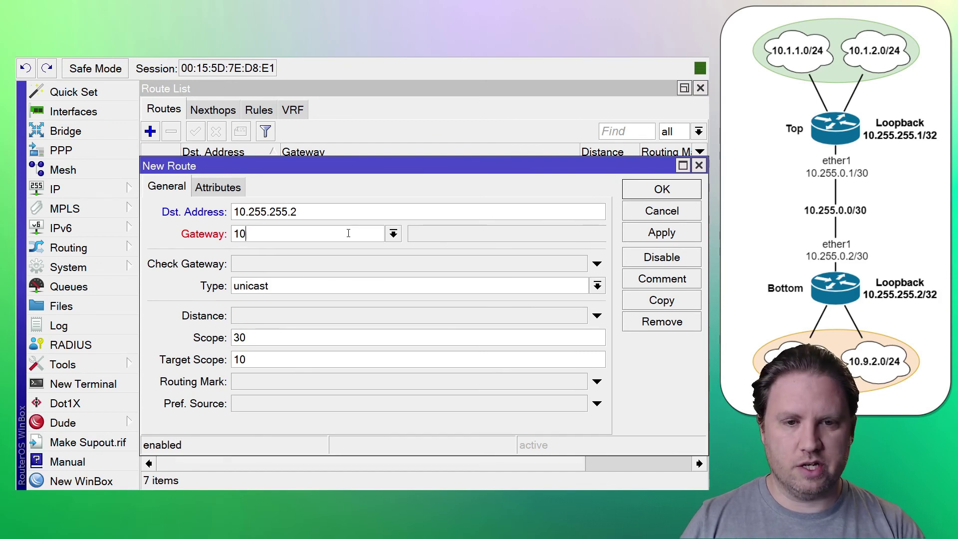
{"action": "type", "text": ".255.0."}
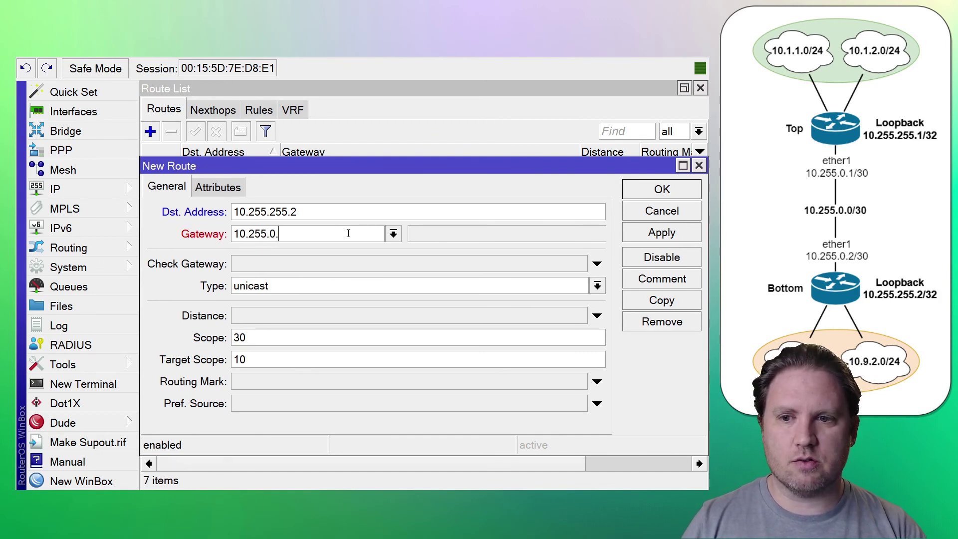
{"action": "type", "text": "2"}
{"action": "key", "text": "Return"}
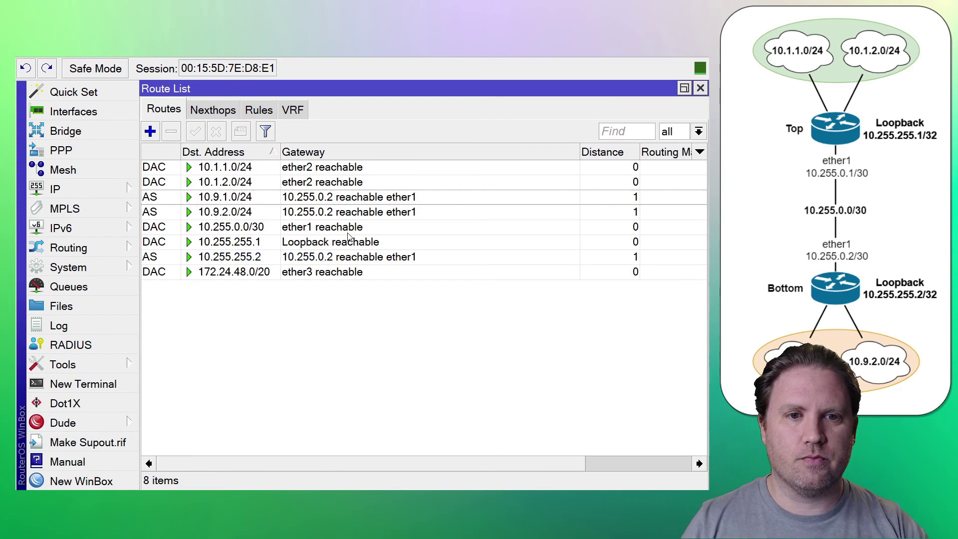
Add a Bottom router route with destination 10.255.255.1 and gateway 10.255.0.1.
{"action": "left_click", "coordinate": [243, 260]}
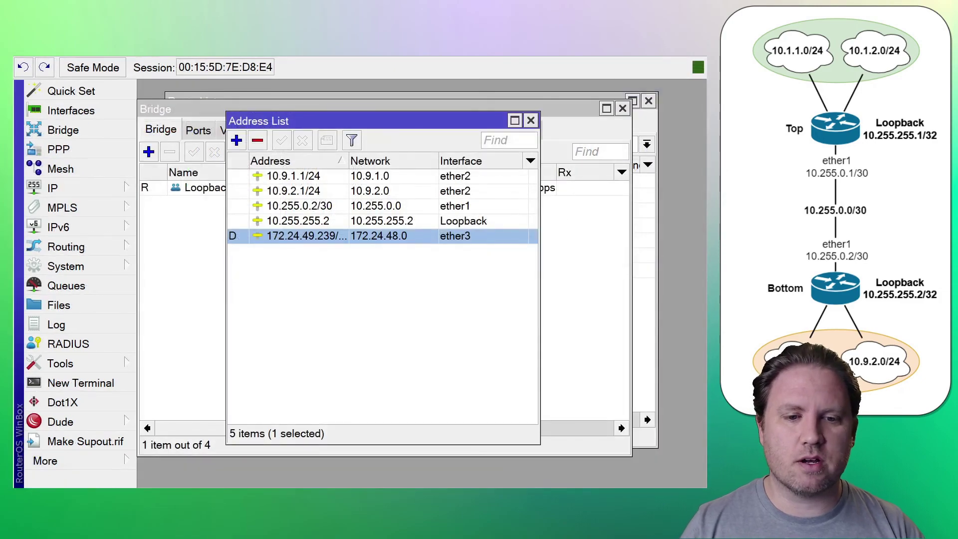
{"action": "key", "text": "Escape"}
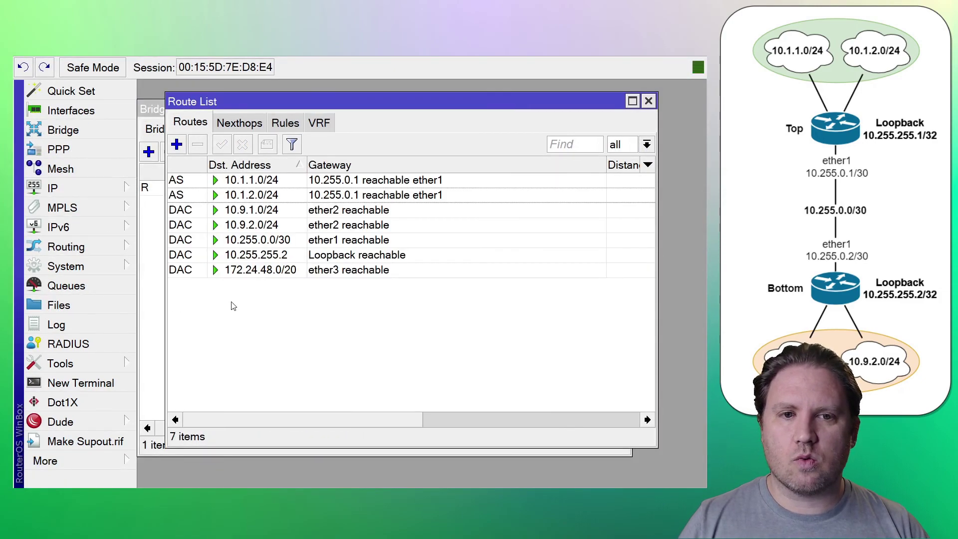
{"action": "left_click", "coordinate": [177, 145]}
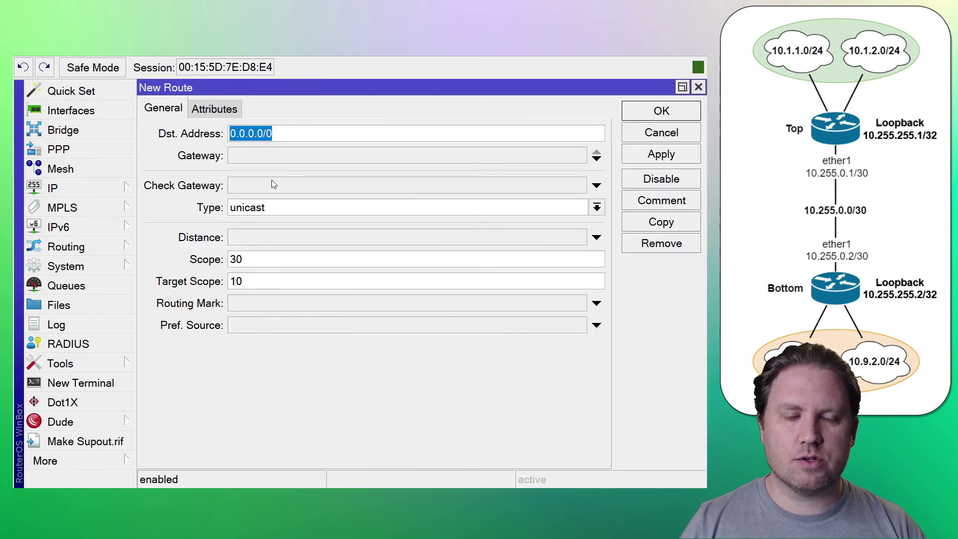
{"action": "type", "text": "10.255.2"}
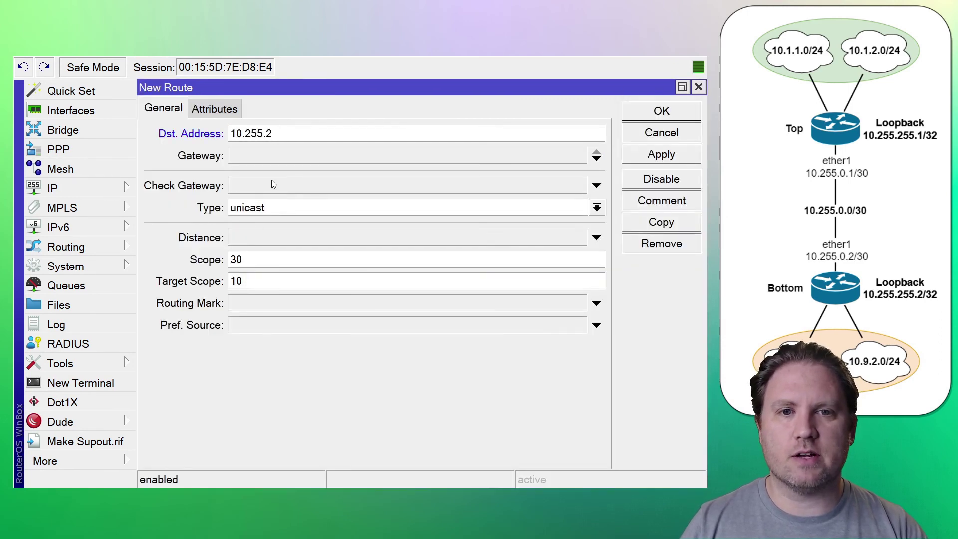
{"action": "type", "text": "55.1"}
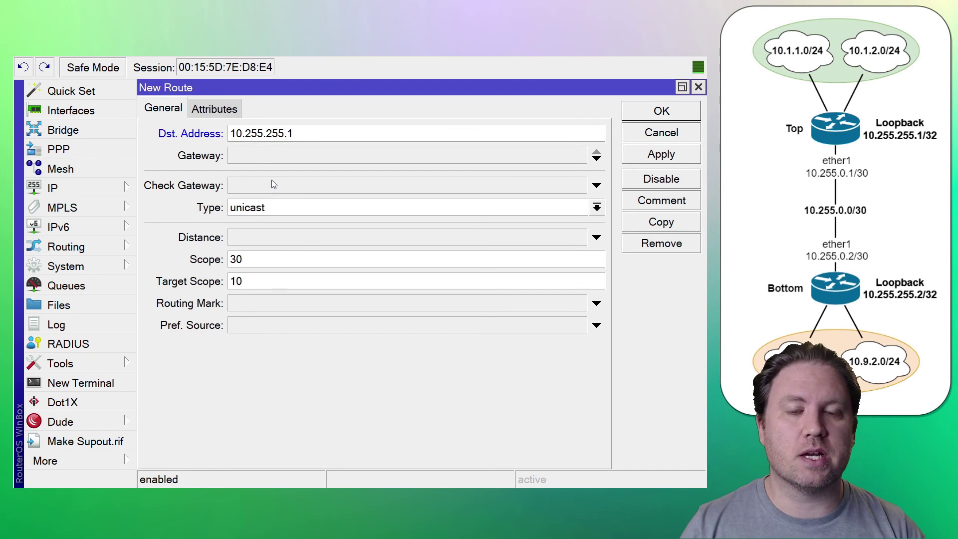
{"action": "left_click", "coordinate": [596, 151]}
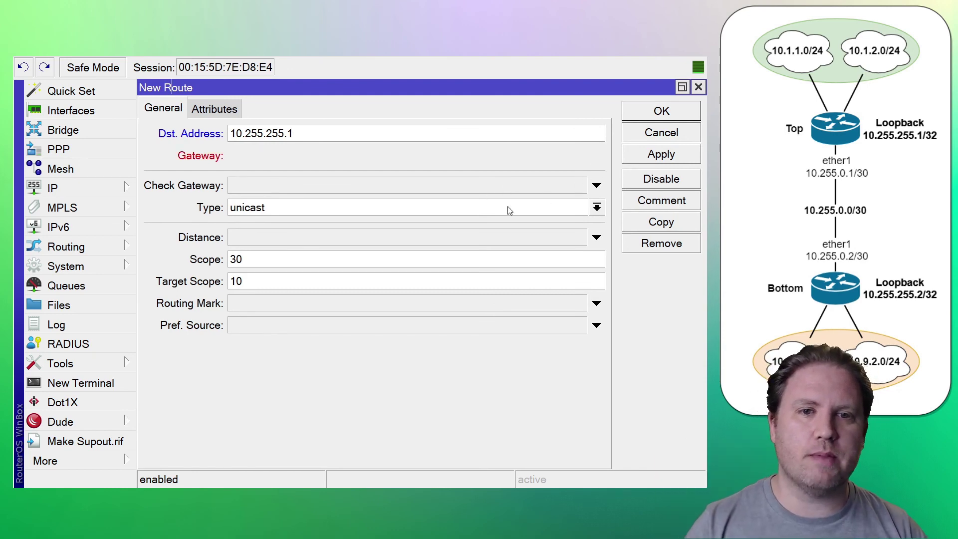
{"action": "left_click", "coordinate": [683, 87]}
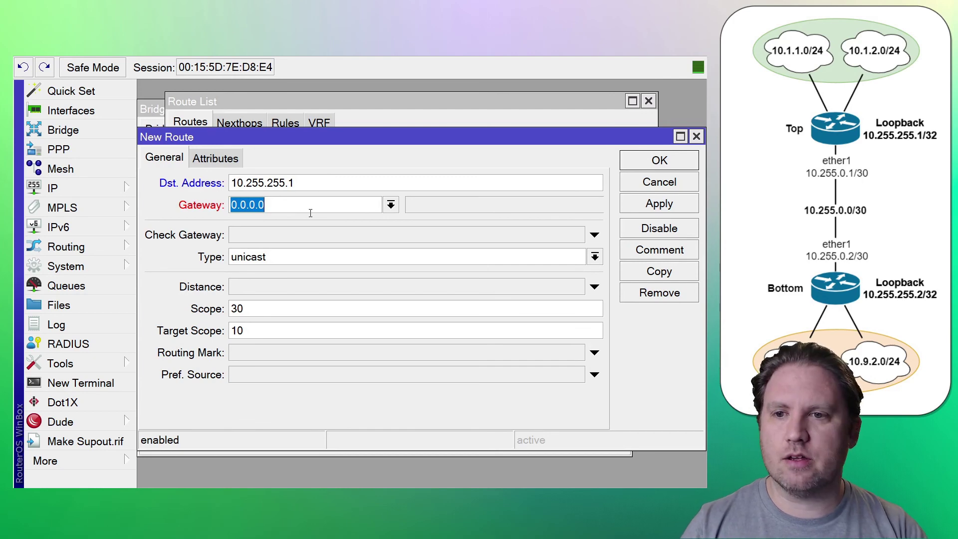
{"action": "type", "text": "10.255.0.1"}
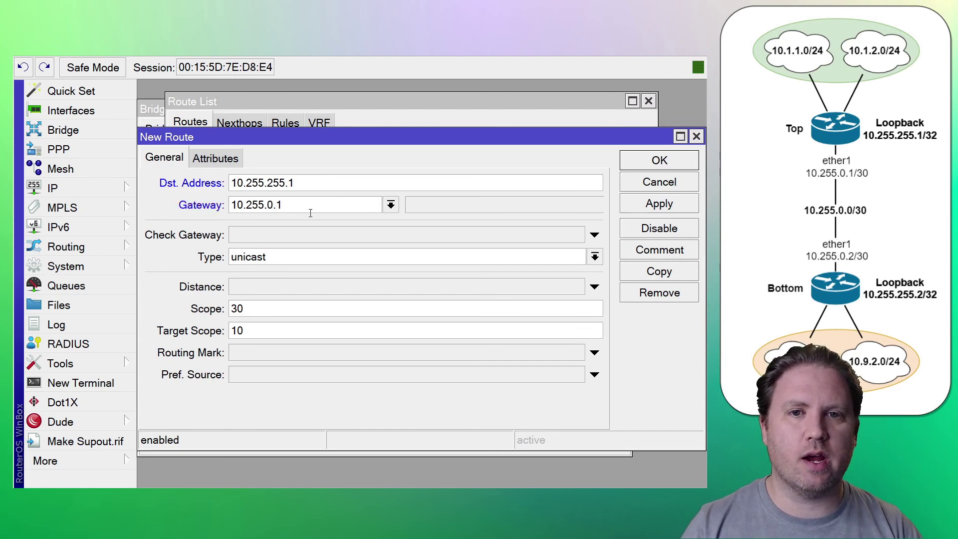
{"action": "key", "text": "Return"}
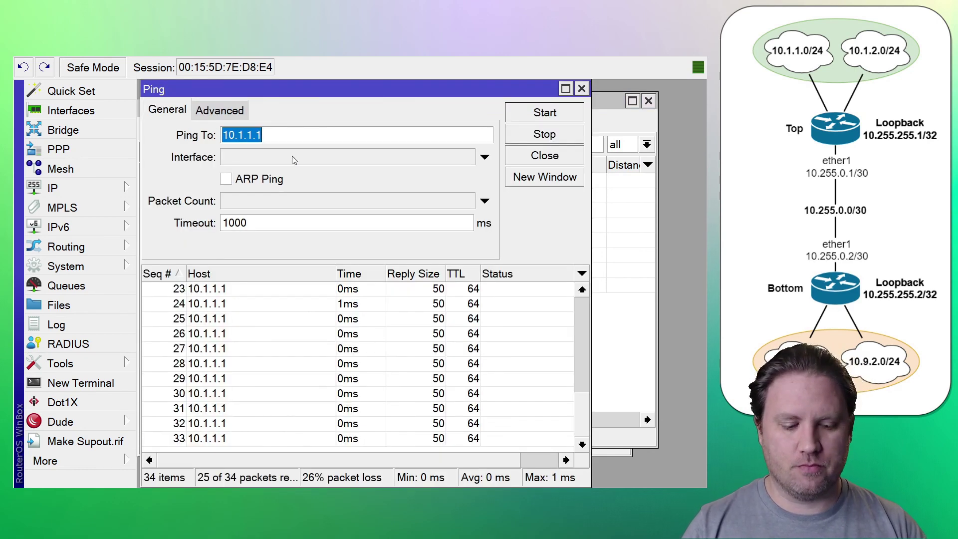
Ping 10.255.255.1, stopping after 4 of 4 replies with 0% loss.
{"action": "type", "text": "10.255."}
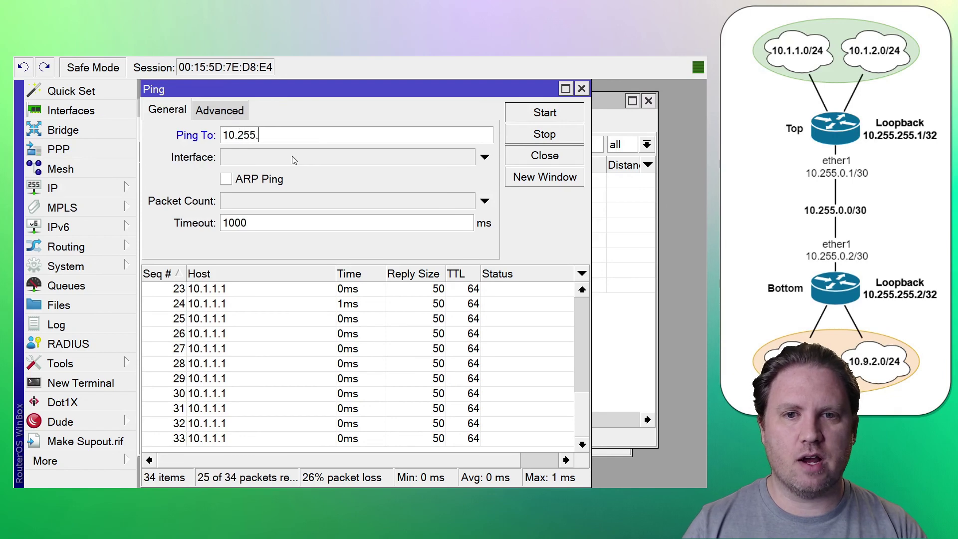
{"action": "type", "text": "255.1"}
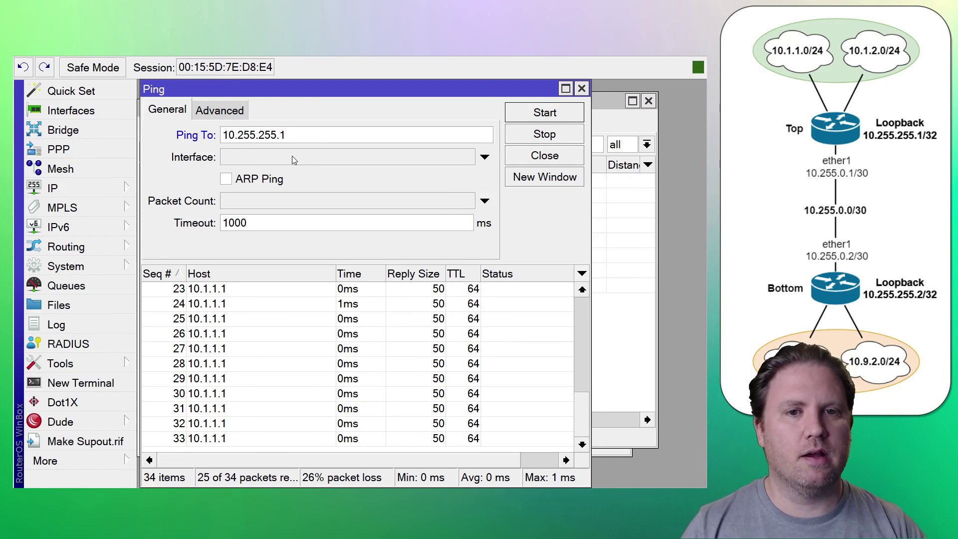
{"action": "left_click", "coordinate": [539, 116]}
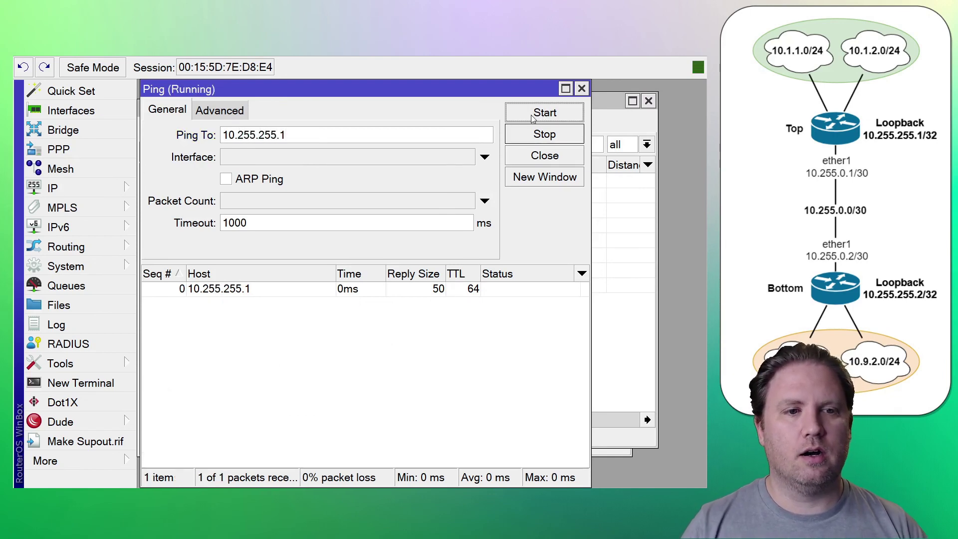
{"action": "left_click", "coordinate": [517, 138]}
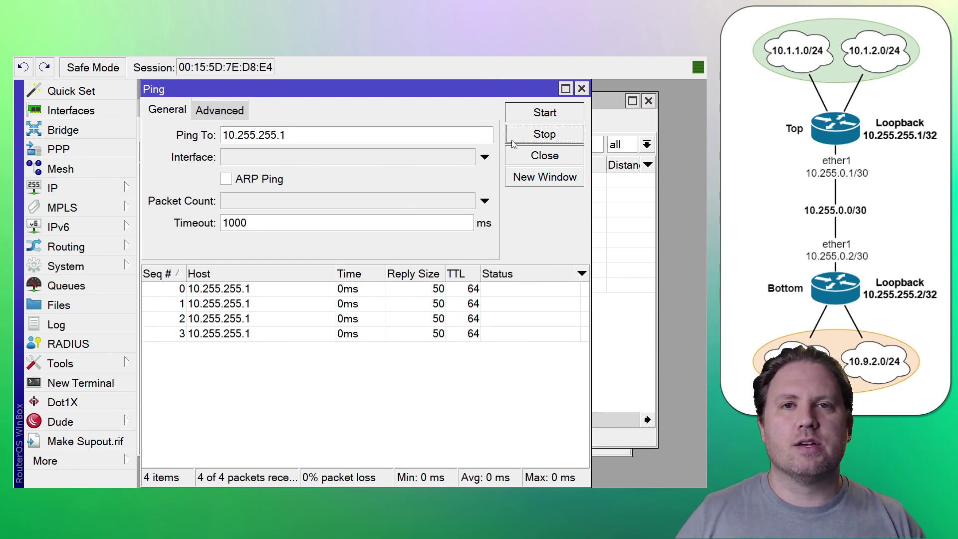